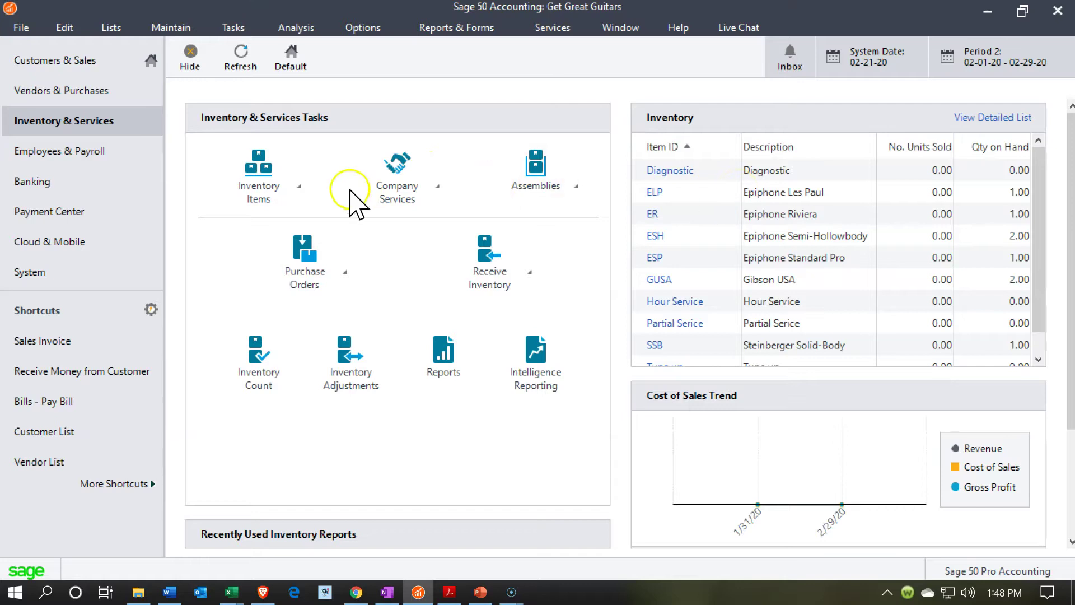
Step: Open the list for viewing and editing inventory items and maximize its window
click(297, 195)
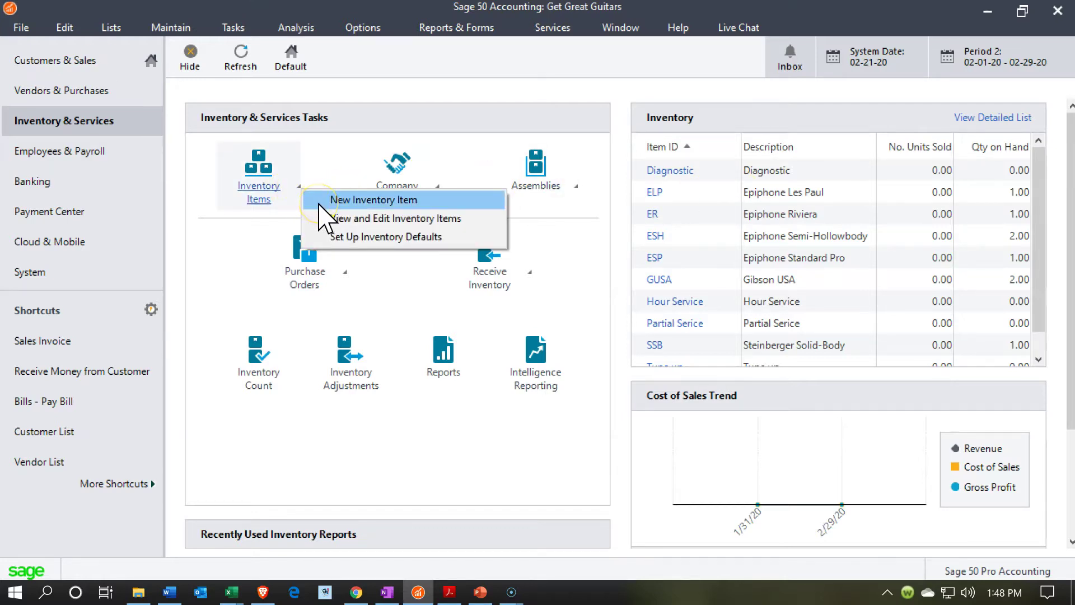
click(320, 218)
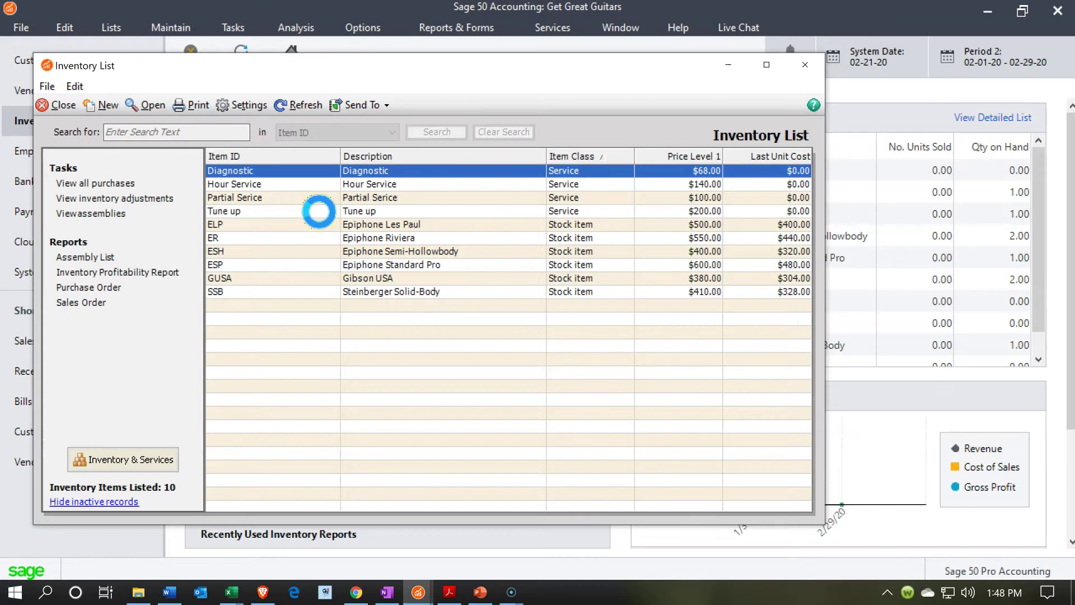
click(790, 72)
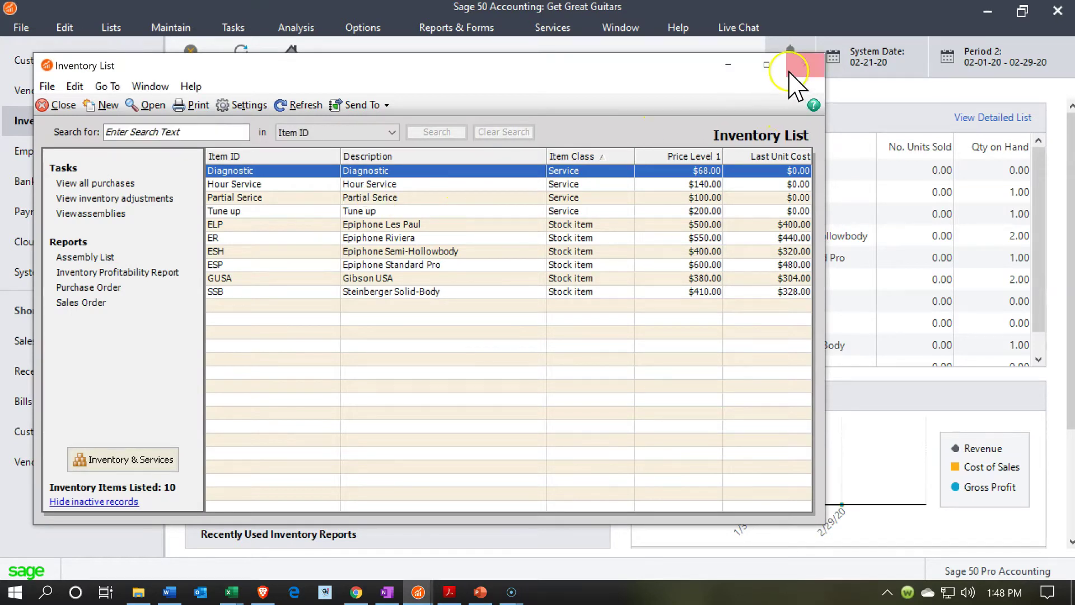
click(768, 65)
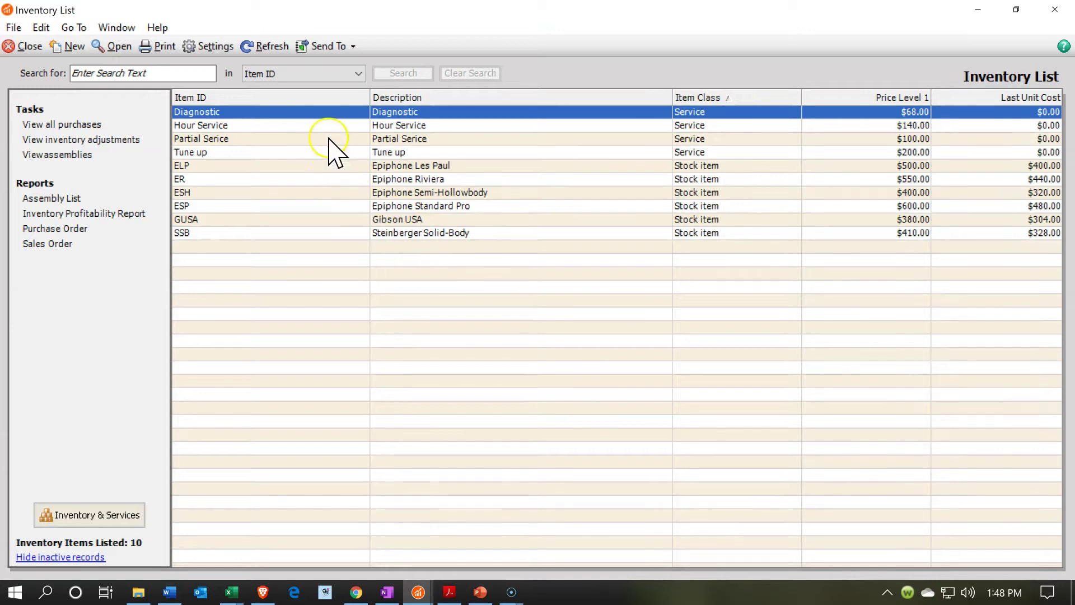
Step: Sort the inventory list by Item ID, and re-sort it by Item Class to group services and stock items
click(323, 98)
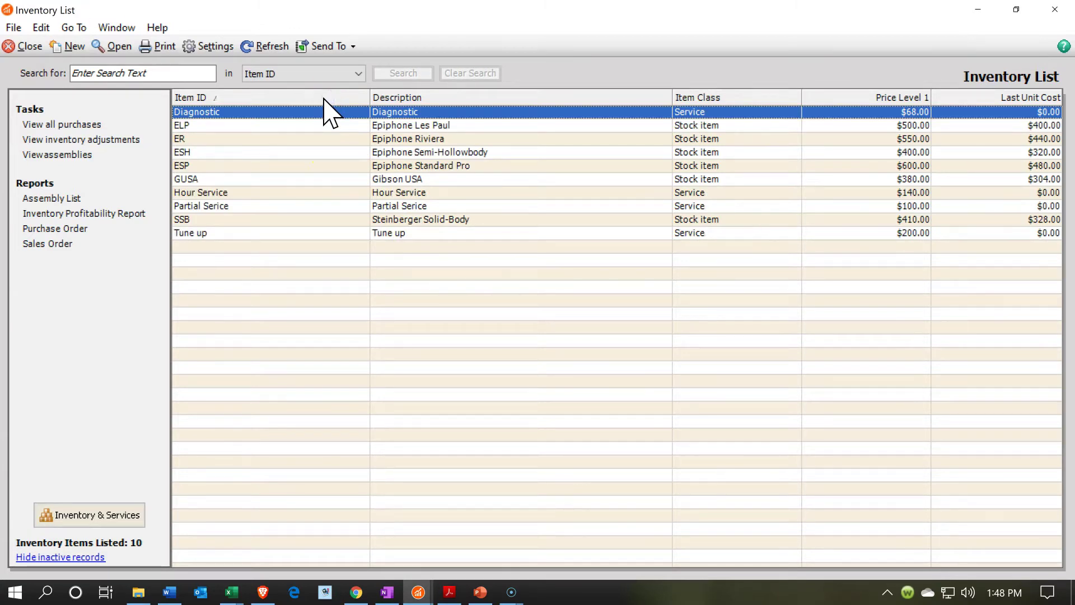
click(479, 92)
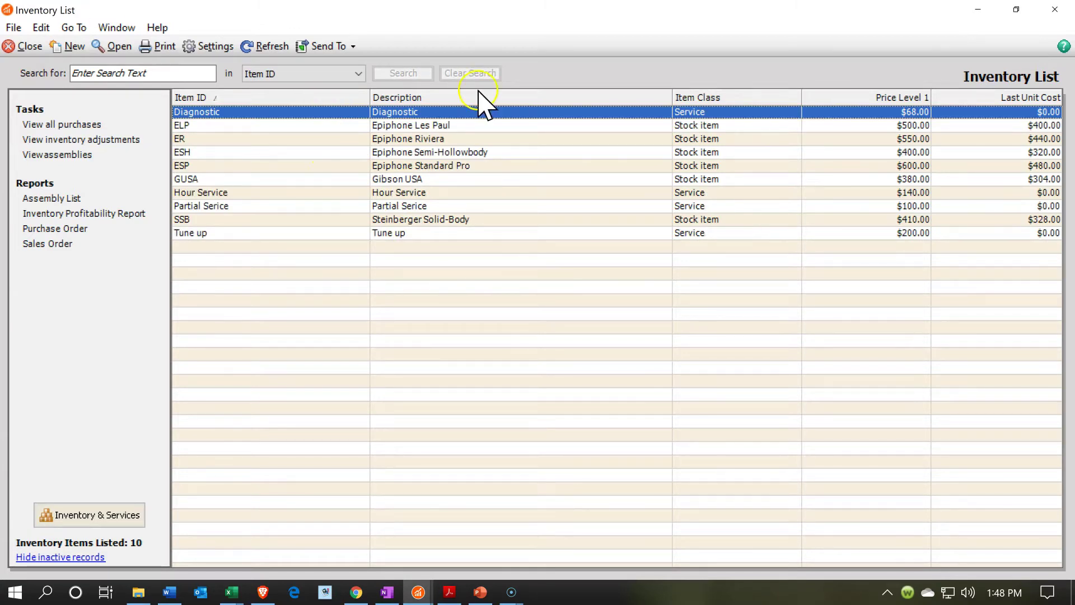
click(738, 98)
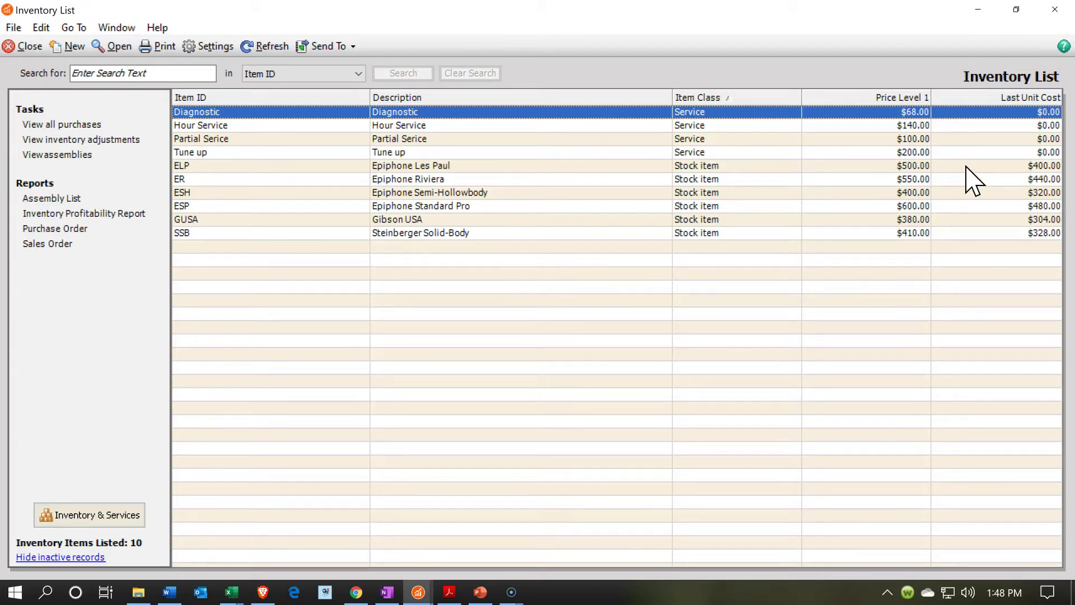
Step: Examine the item record of the Epiphone Les Paul (ELP), and close both the record and the inventory list
click(494, 166)
double_click(493, 167)
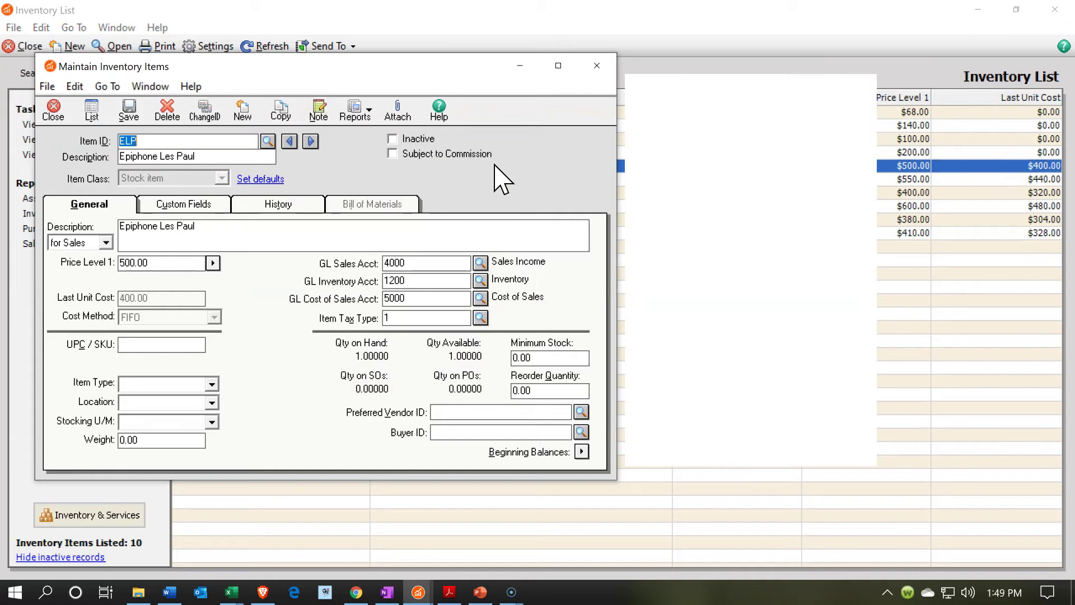
click(598, 69)
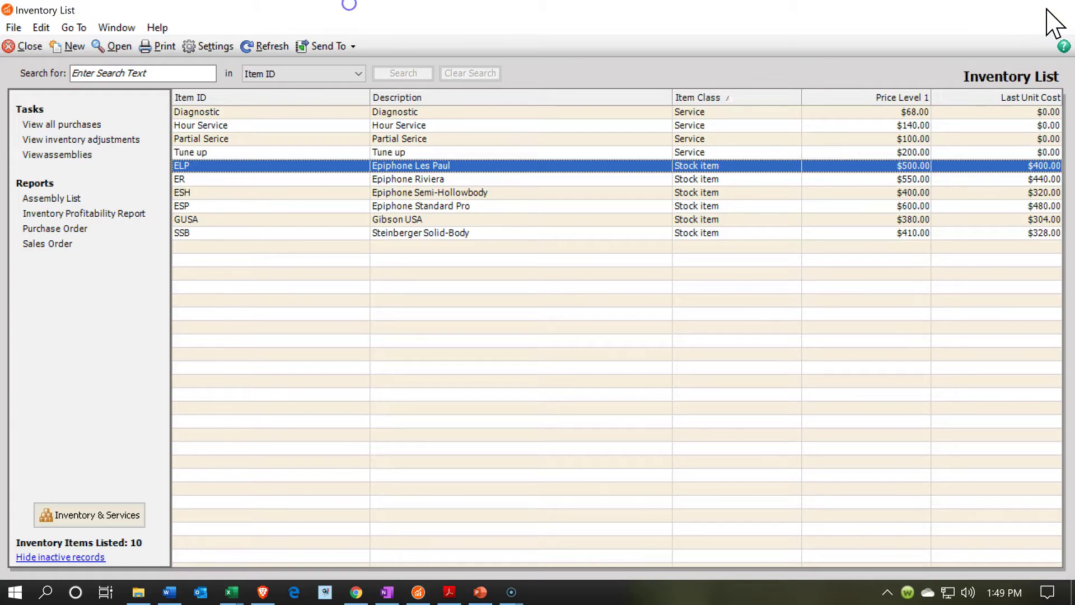
click(1047, 12)
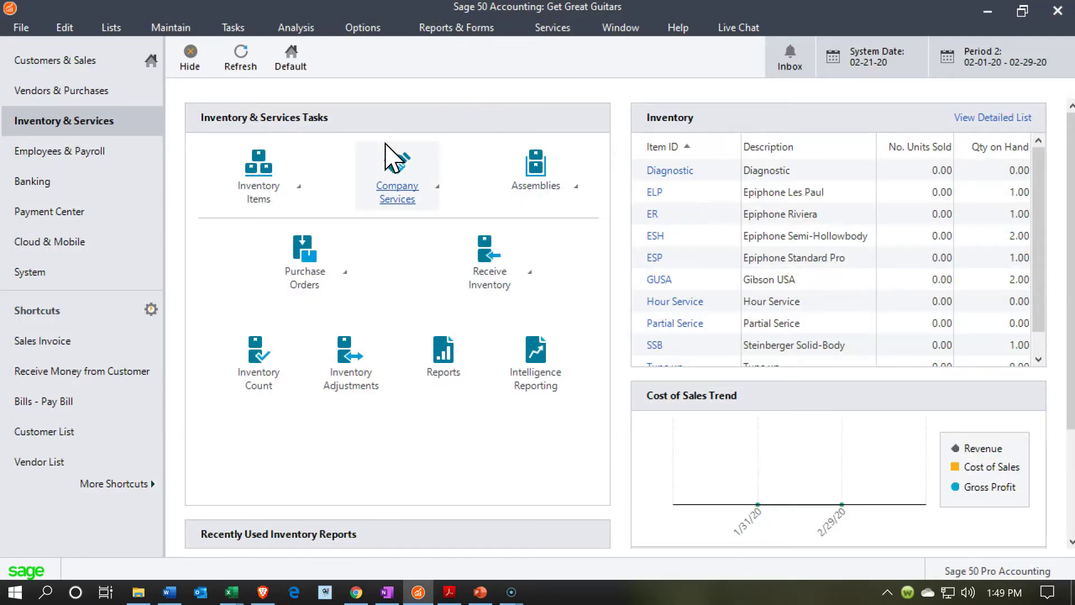
Step: Start a new sales invoice from Customers & Sales, dismiss the Invoice Payments promotion and maximize the invoice window
click(361, 144)
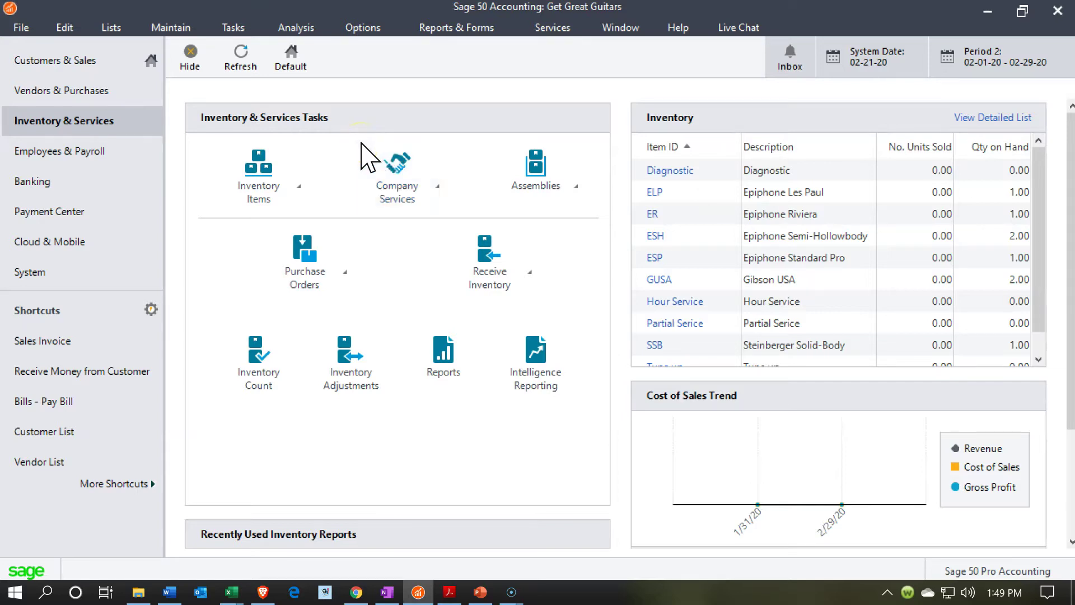
click(54, 74)
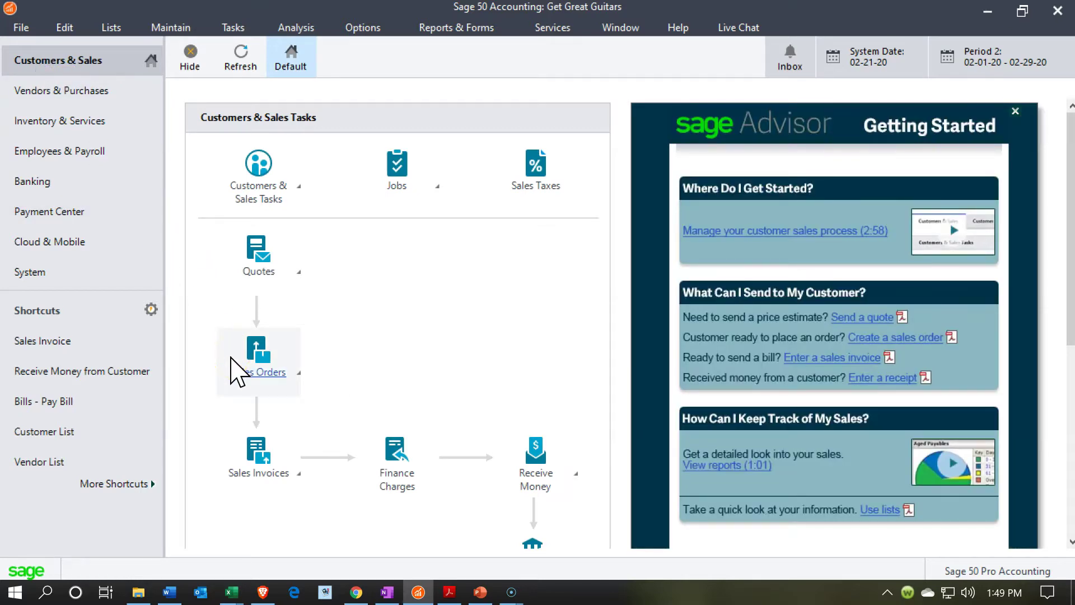
click(280, 483)
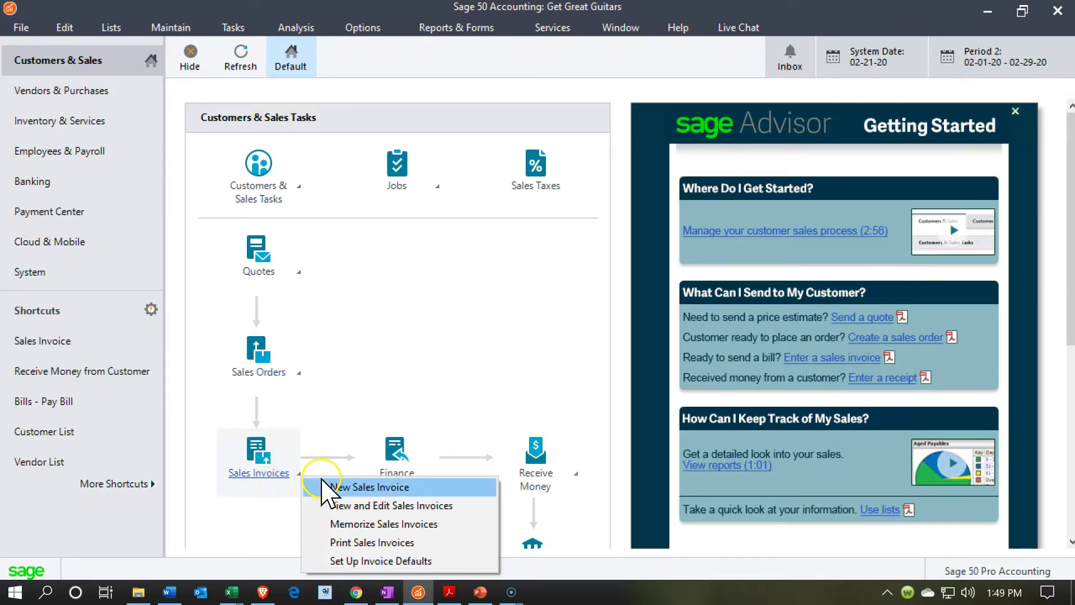
click(322, 481)
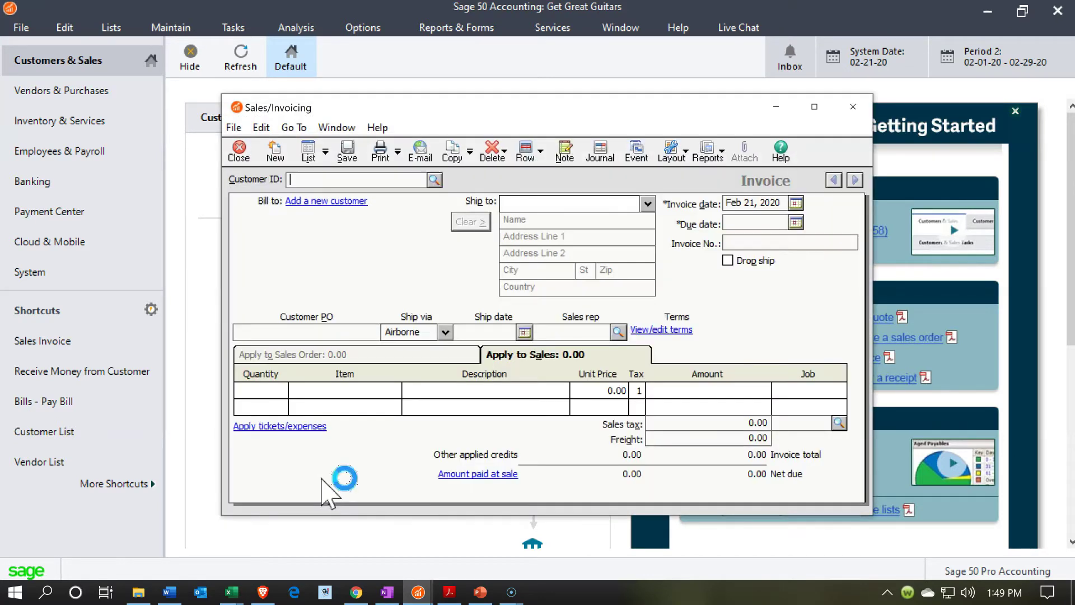
click(243, 391)
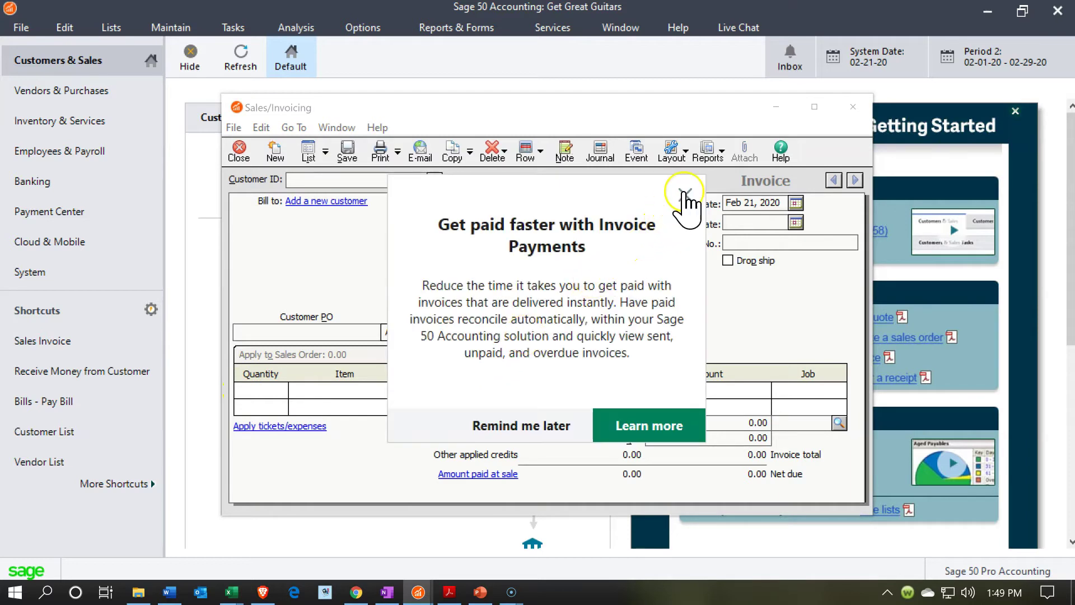
click(685, 192)
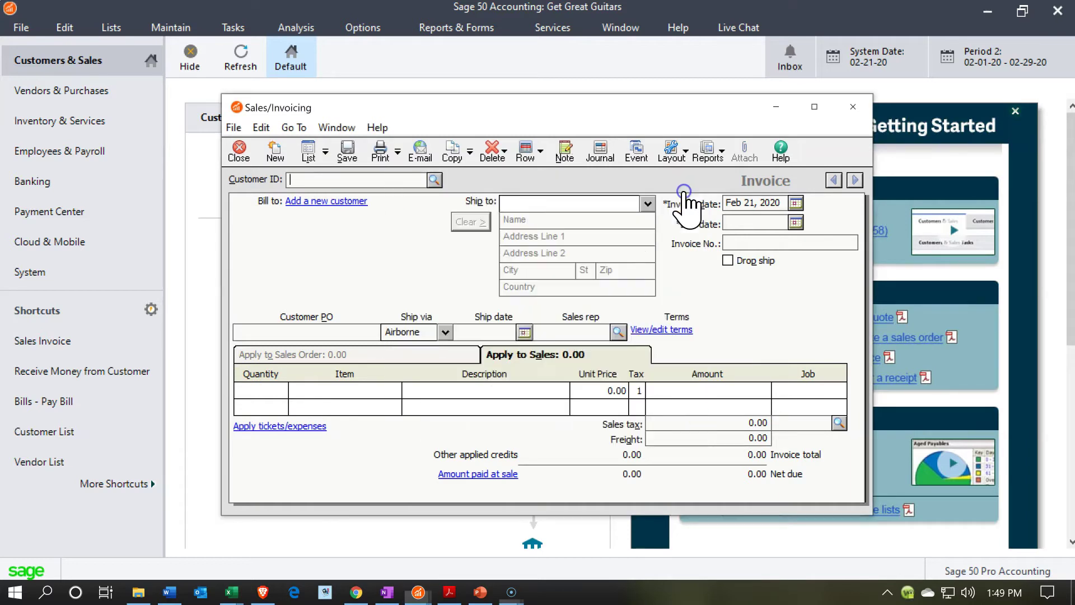
click(815, 106)
Step: Pick the ESH Epiphone Semi-Hollowbody as the first invoice line item, and close the invoice without saving
click(159, 290)
click(172, 290)
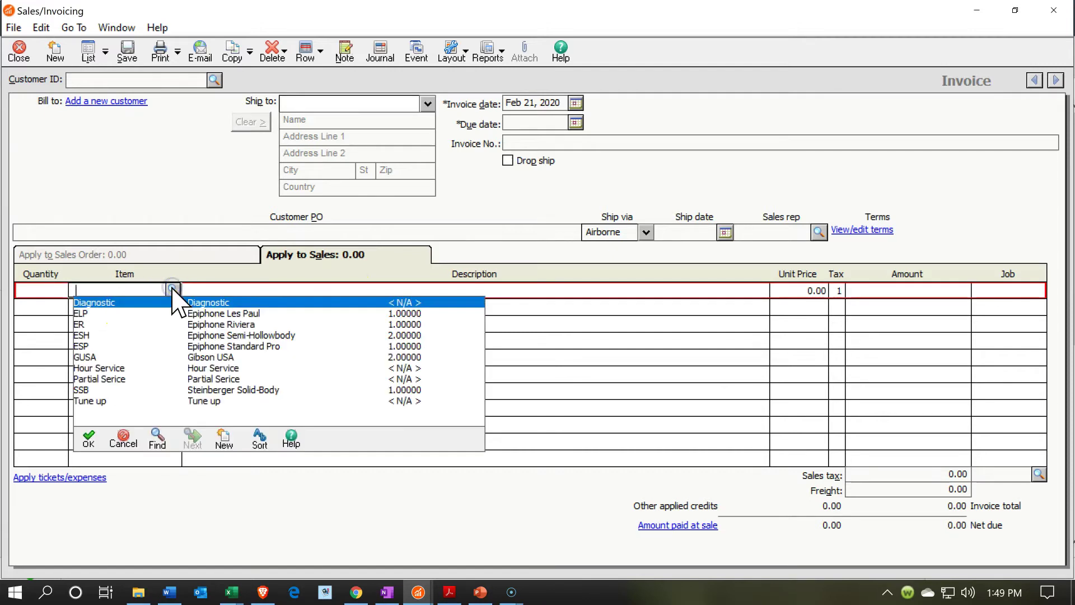
double_click(164, 334)
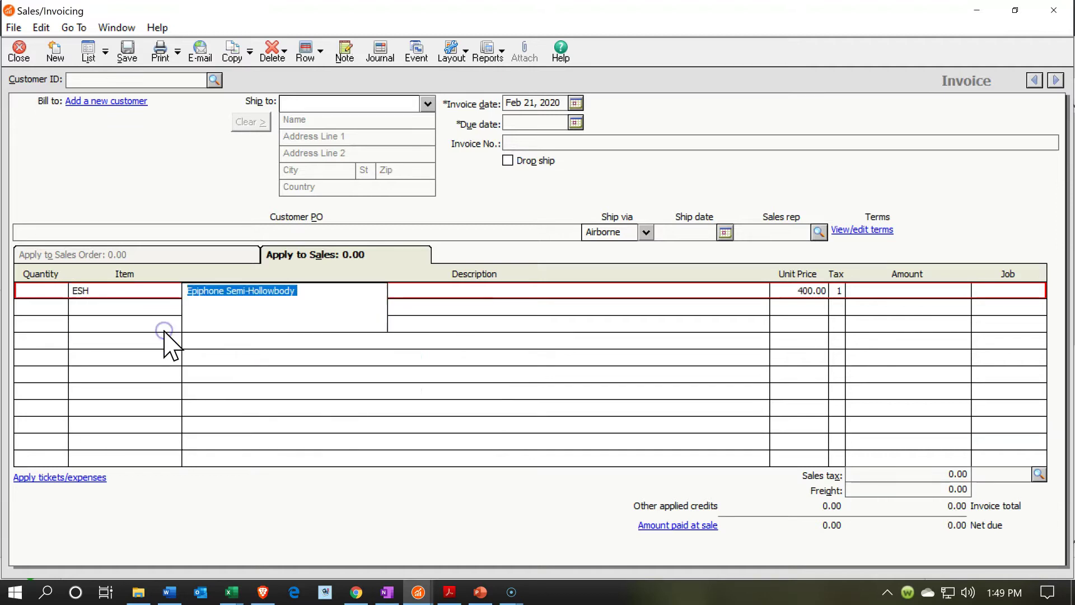
click(548, 374)
click(548, 374)
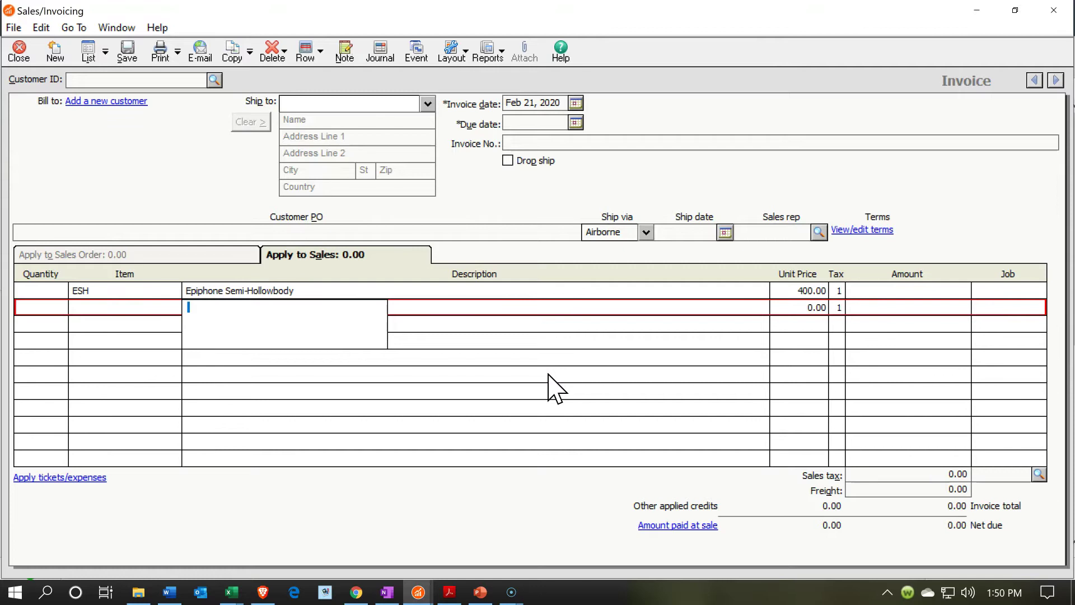
click(488, 399)
click(1056, 10)
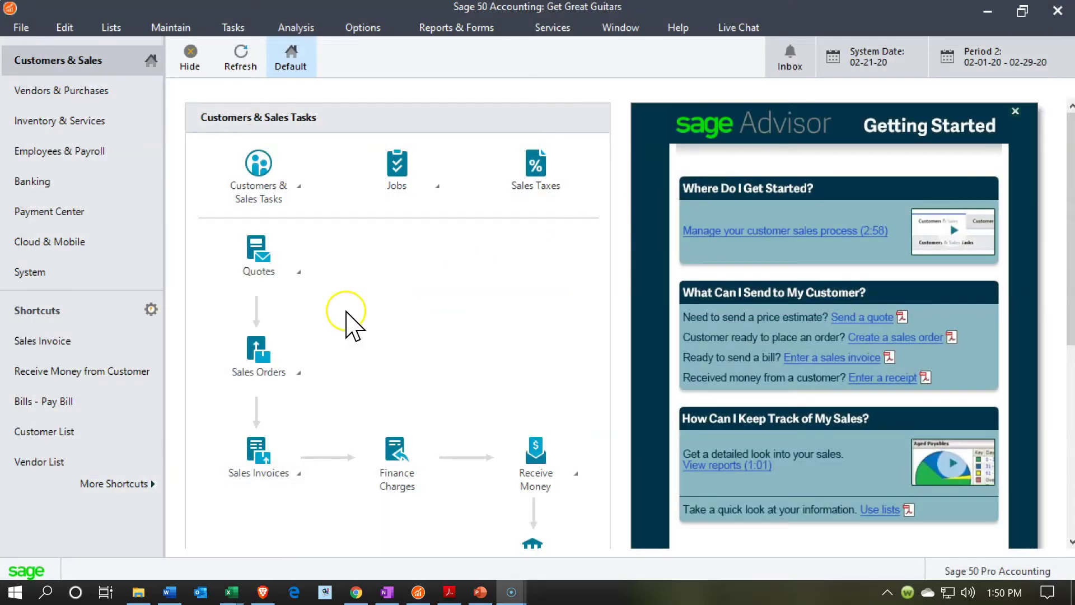
Step: Open the options of the standard Balance Sheet financial statement and set its time frame to Range
click(454, 29)
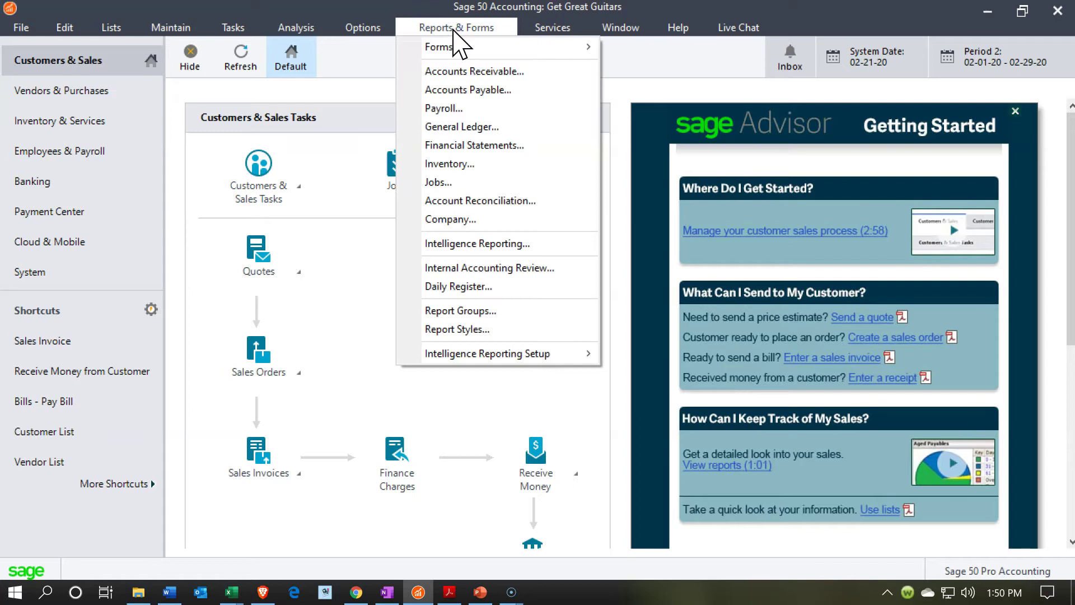
click(462, 146)
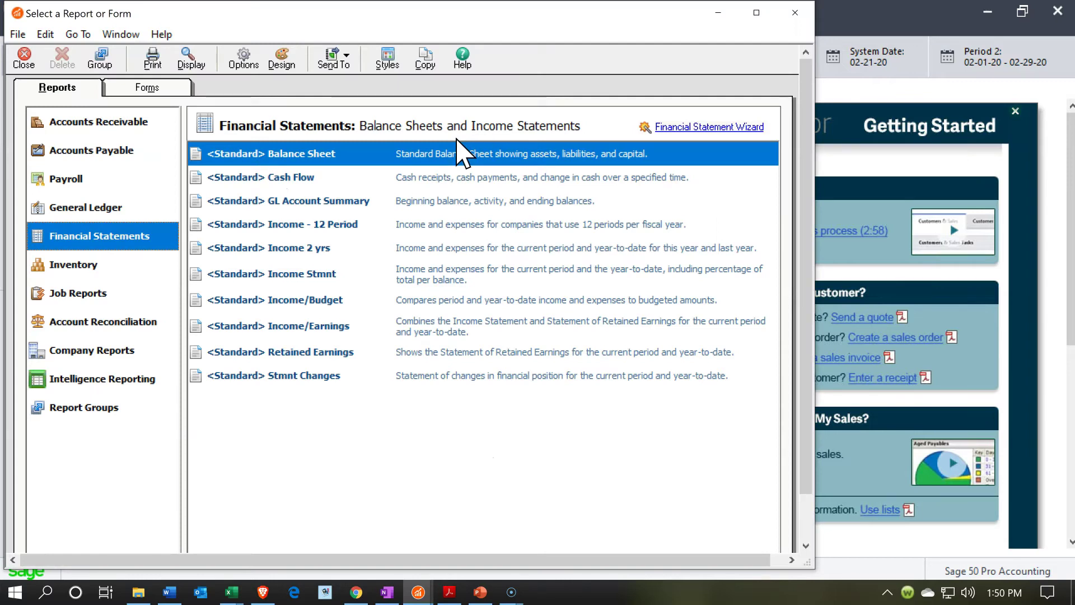
click(335, 157)
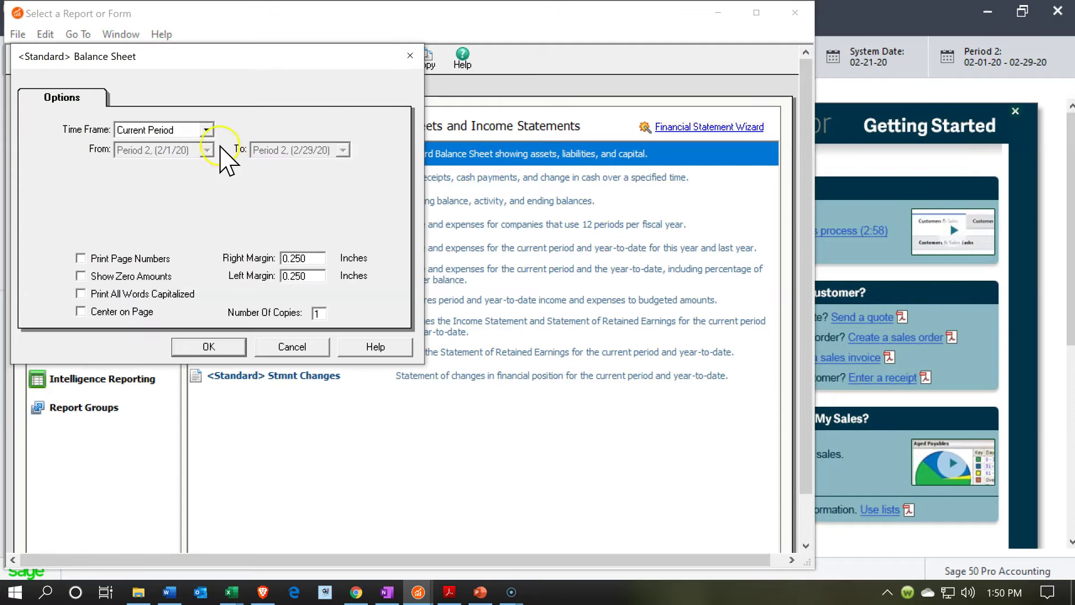
click(206, 130)
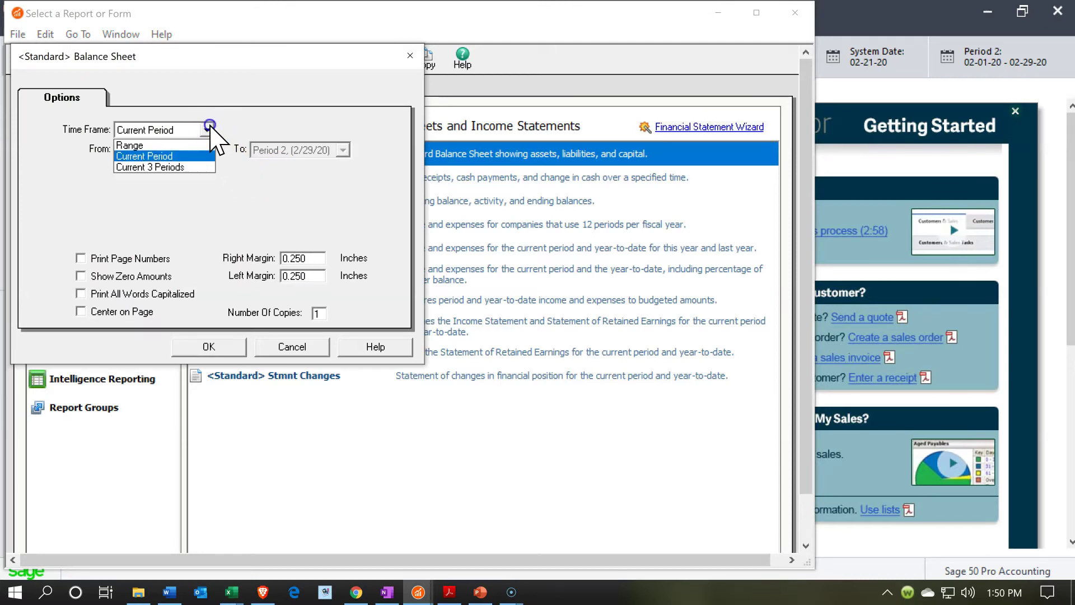
click(192, 145)
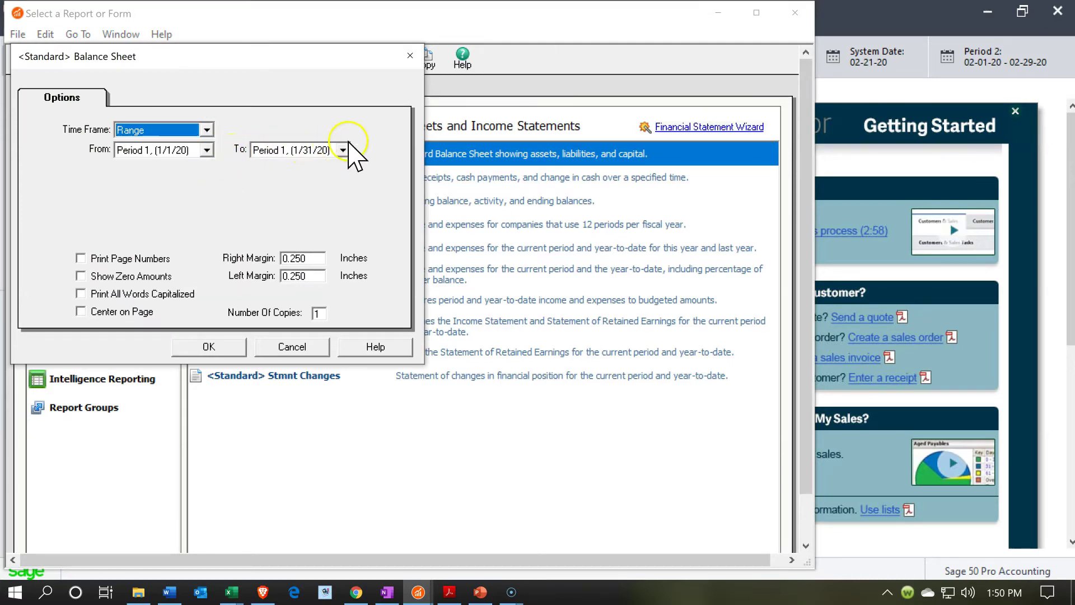
Step: Set the end of the balance sheet's date range to Period 24 (12/31/21)
click(342, 150)
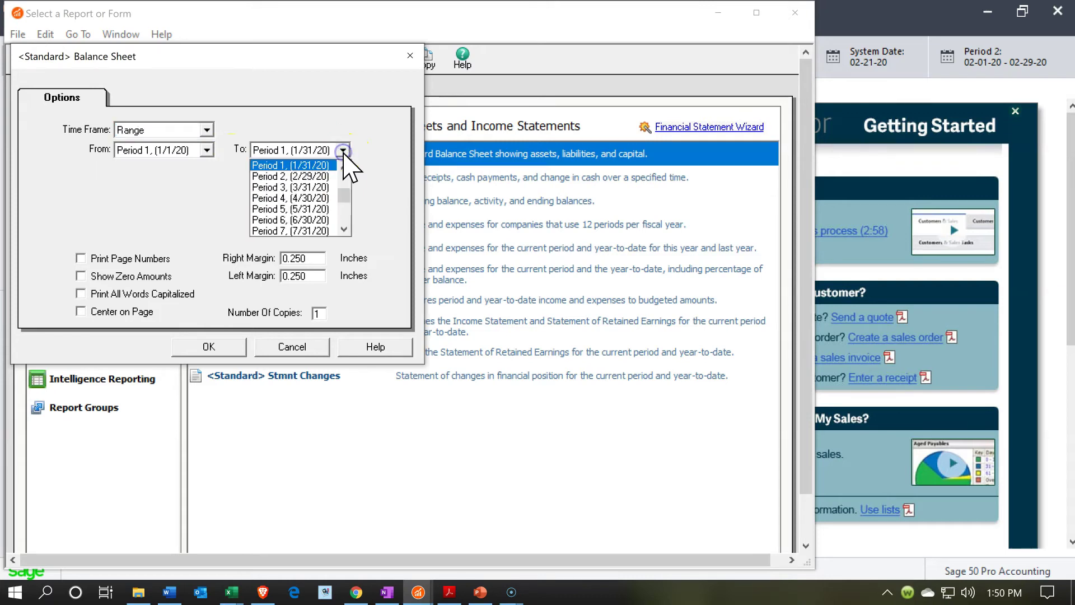
click(342, 226)
click(342, 225)
click(341, 226)
click(342, 225)
drag(347, 198, 348, 216)
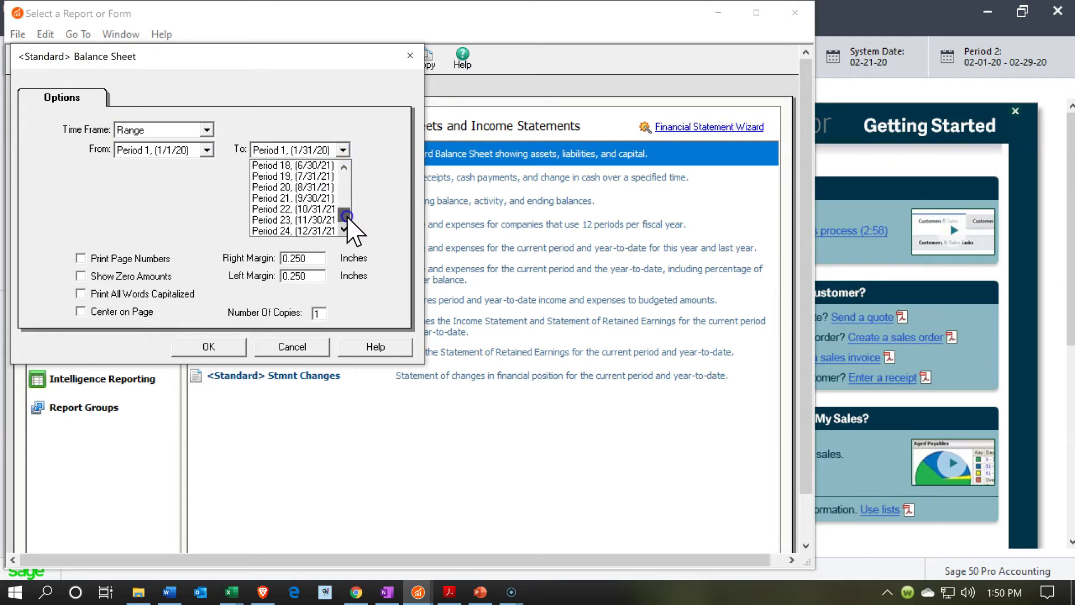
click(322, 231)
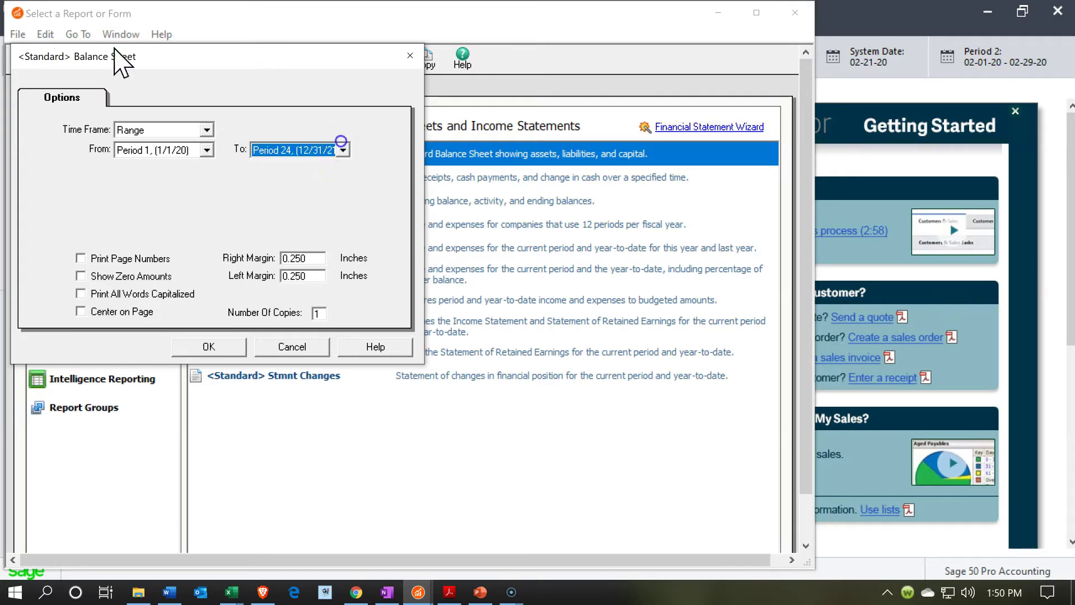
Step: Set the end of the balance sheet's date range to Period 12 (12/31/20) and generate the report
click(343, 151)
scroll(345, 171, up, 3)
click(328, 177)
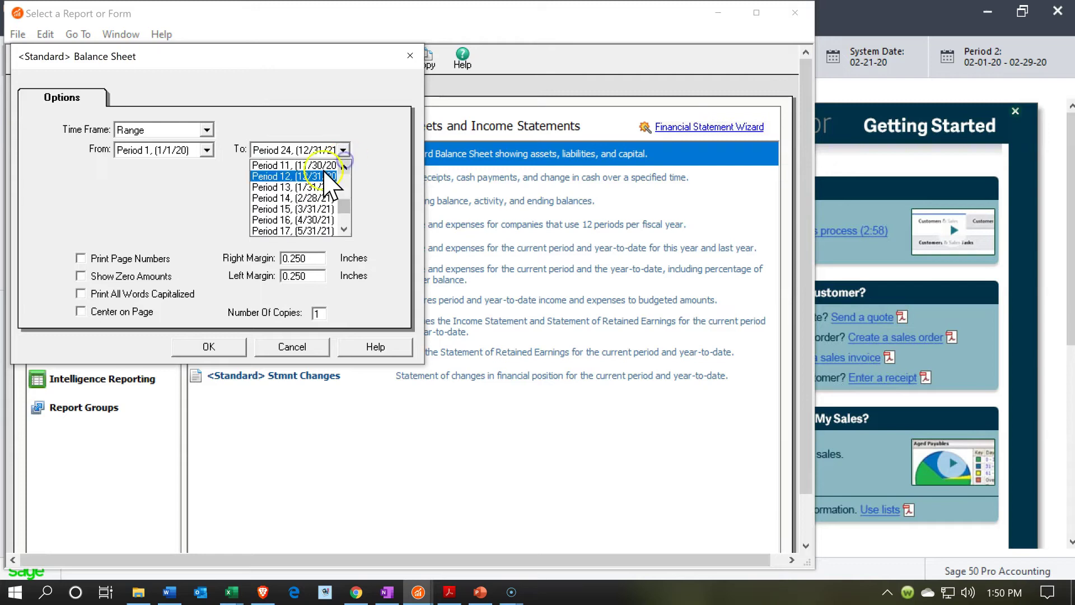
click(329, 177)
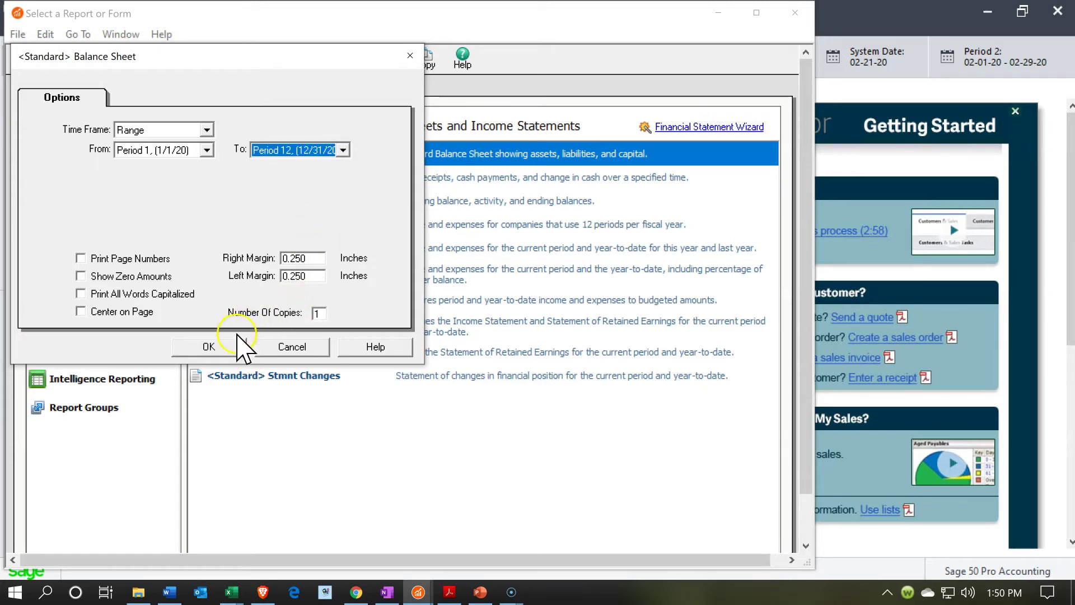
click(220, 343)
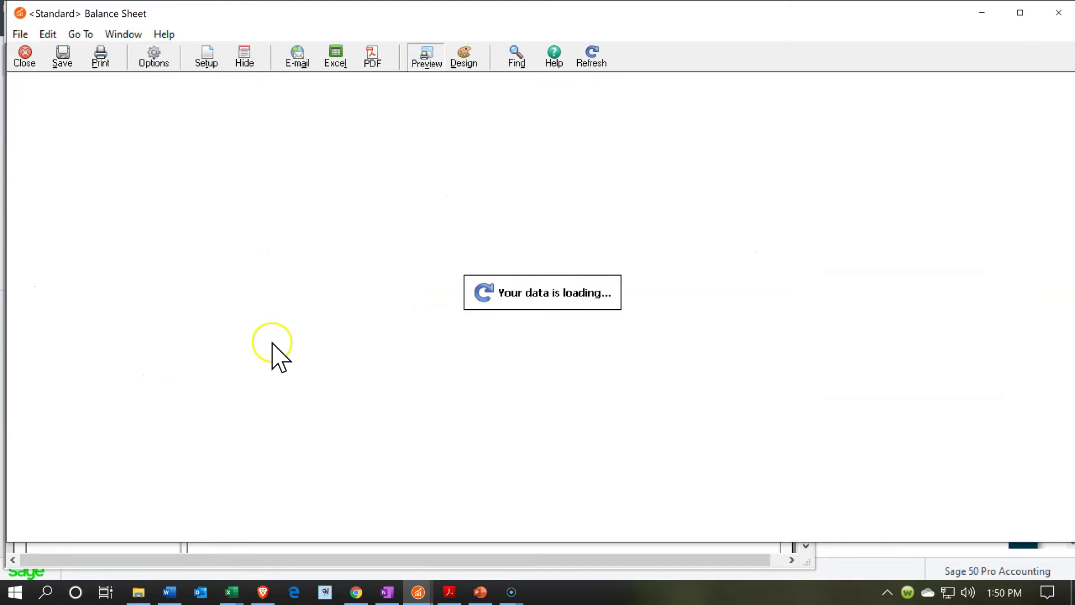
Step: Review the assets, liabilities and capital sections of the balance sheet and maximize the report window
scroll(274, 356, down, 10)
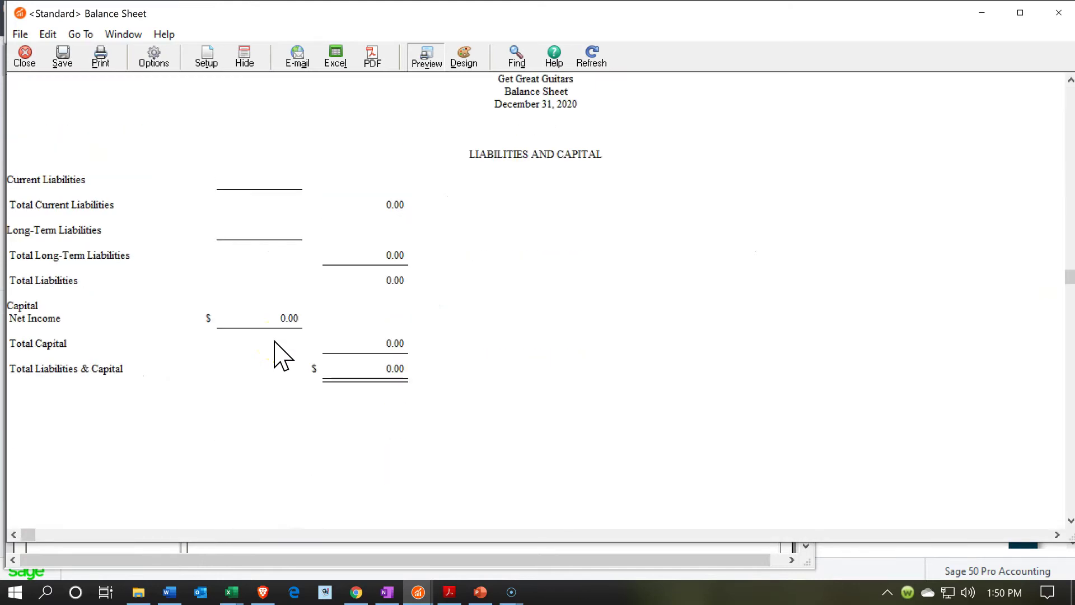
scroll(274, 355, up, 5)
click(542, 514)
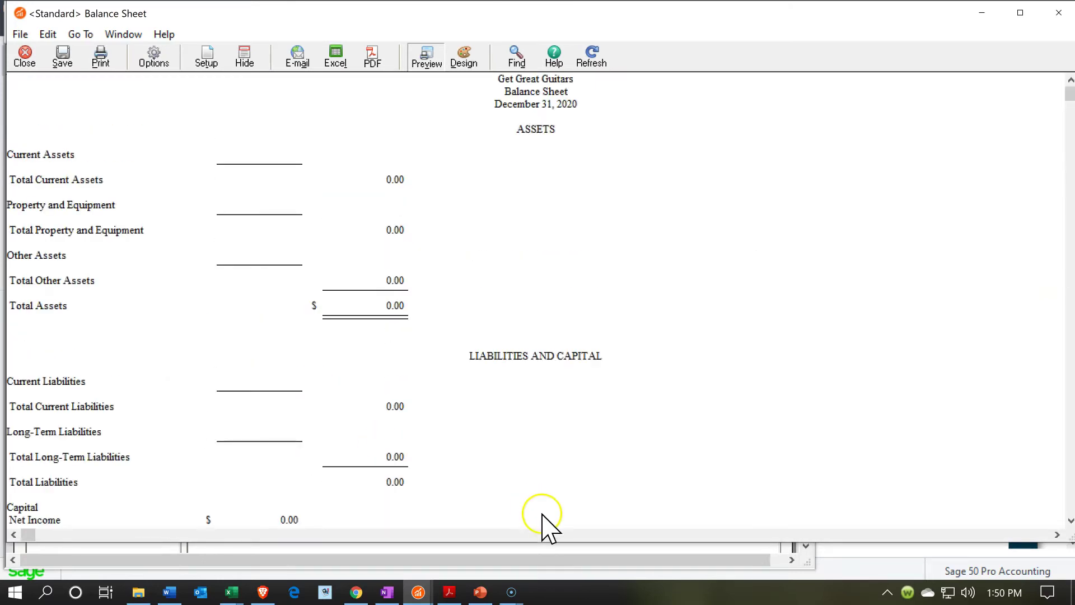
click(1019, 13)
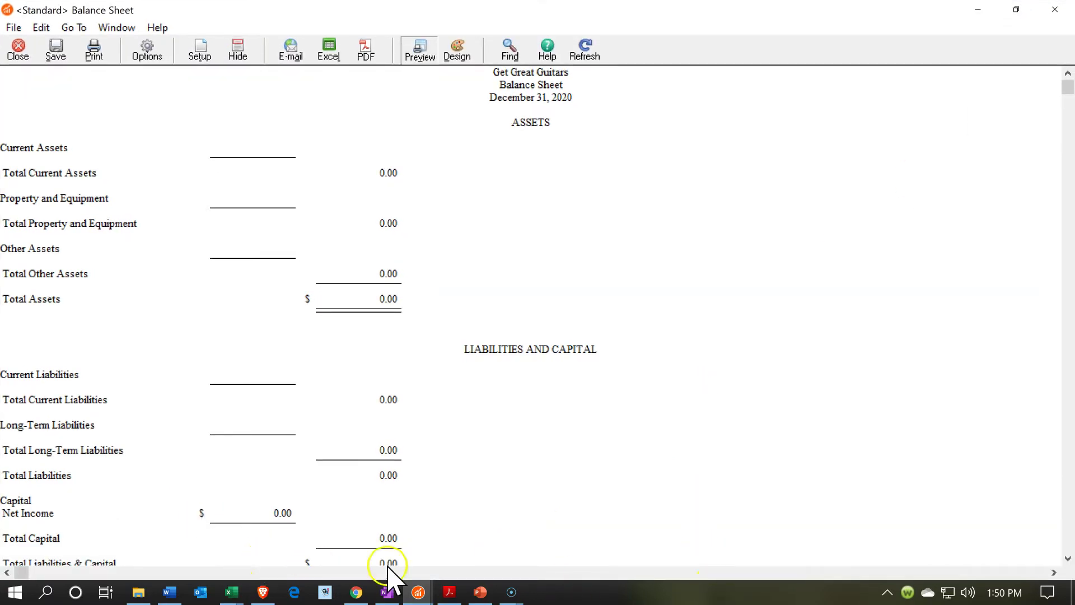
Step: Return to the report list and open the Inventory Valuation Report from the inventory reports
click(419, 592)
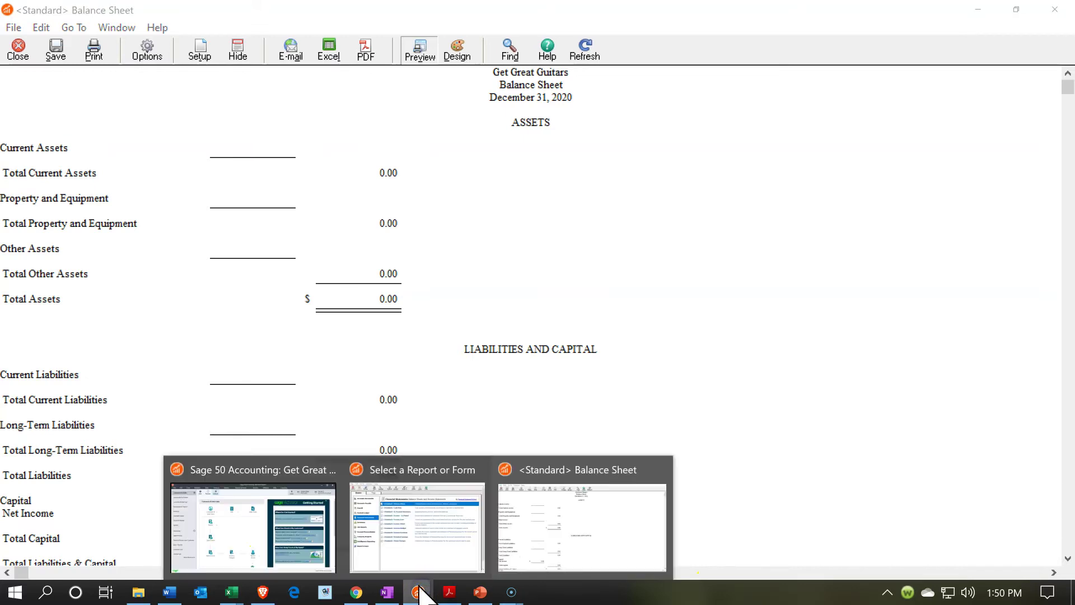
click(398, 552)
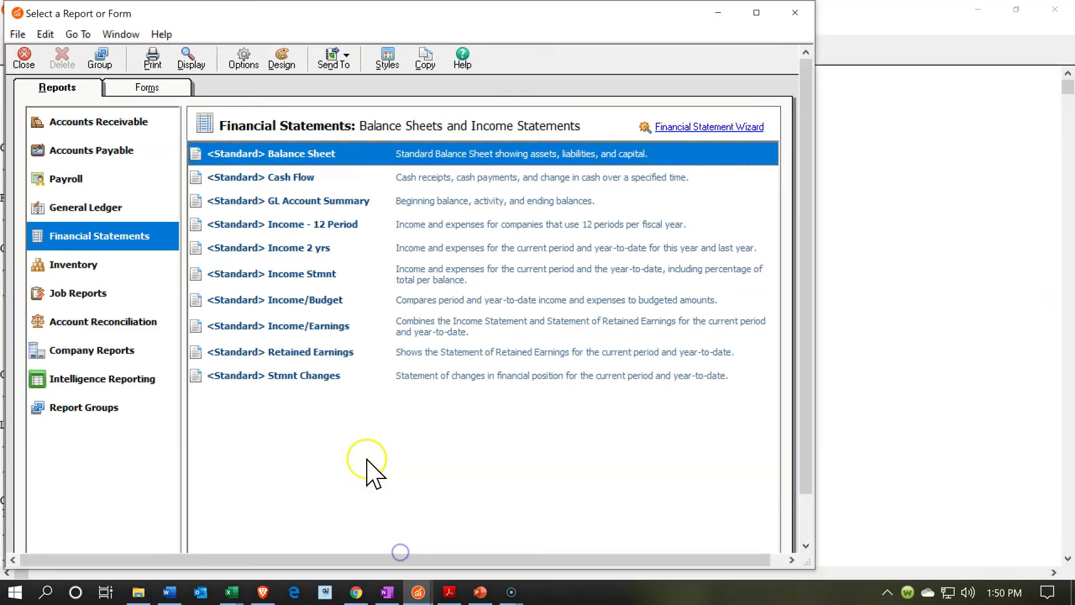
click(77, 264)
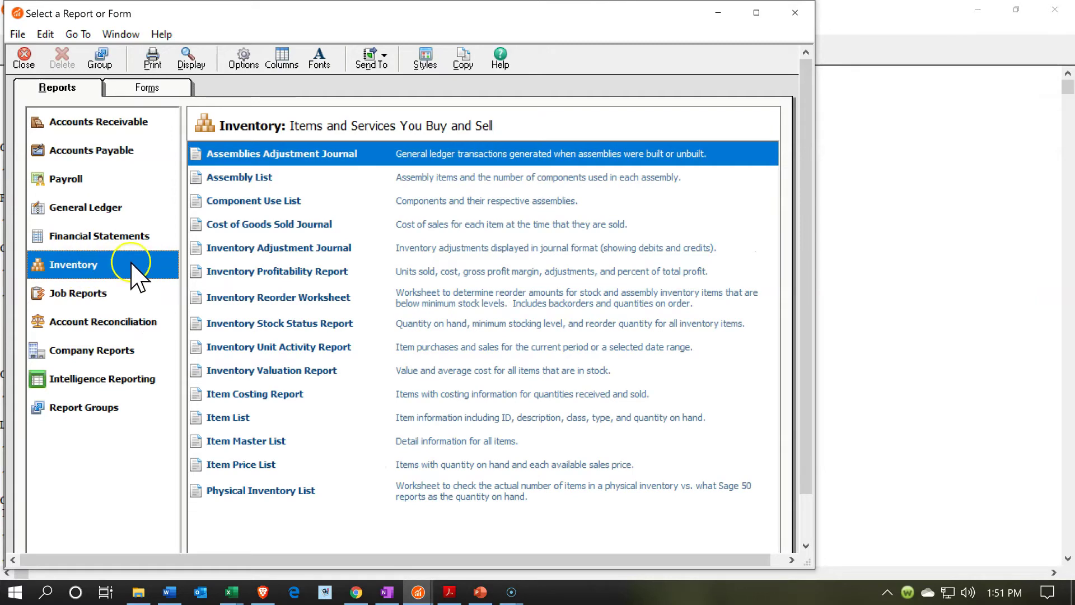
double_click(278, 372)
click(304, 392)
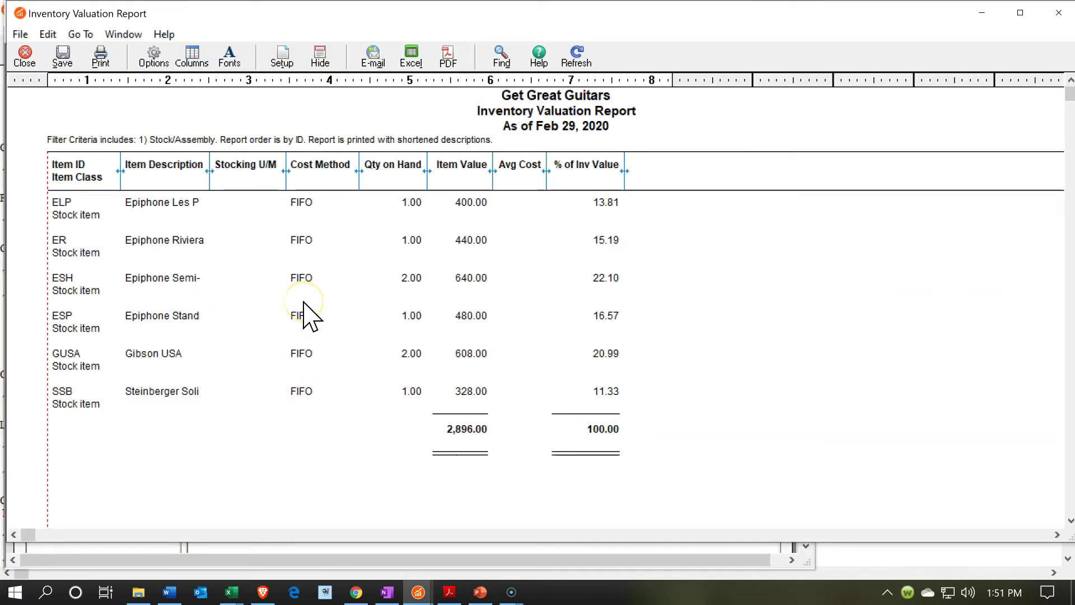
Step: Set the Inventory Valuation Report's as-of date to Period 1 (1/31/20) and regenerate the report
click(166, 57)
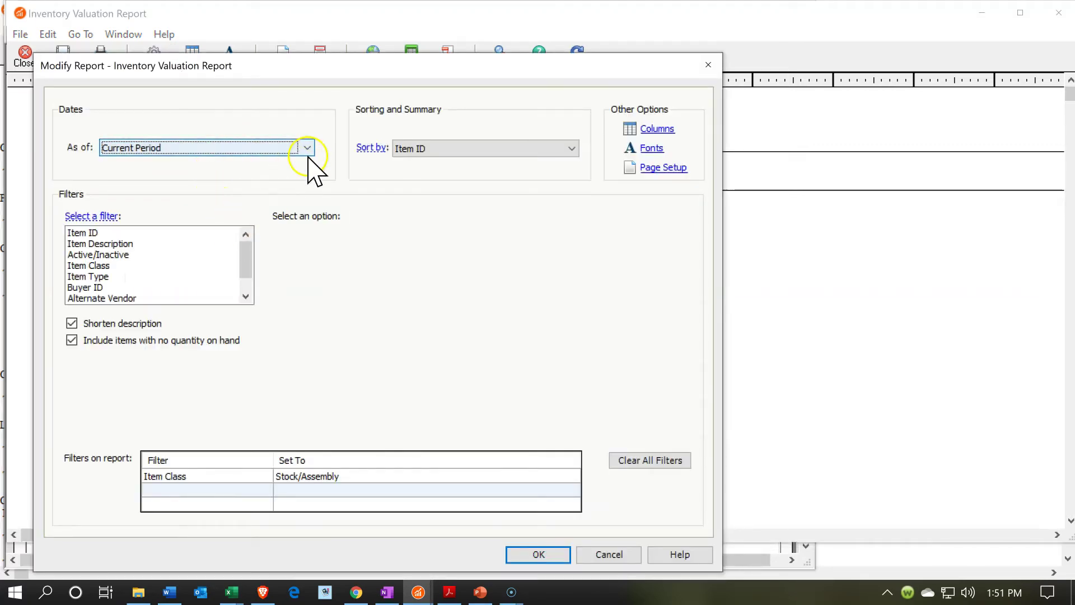
click(307, 148)
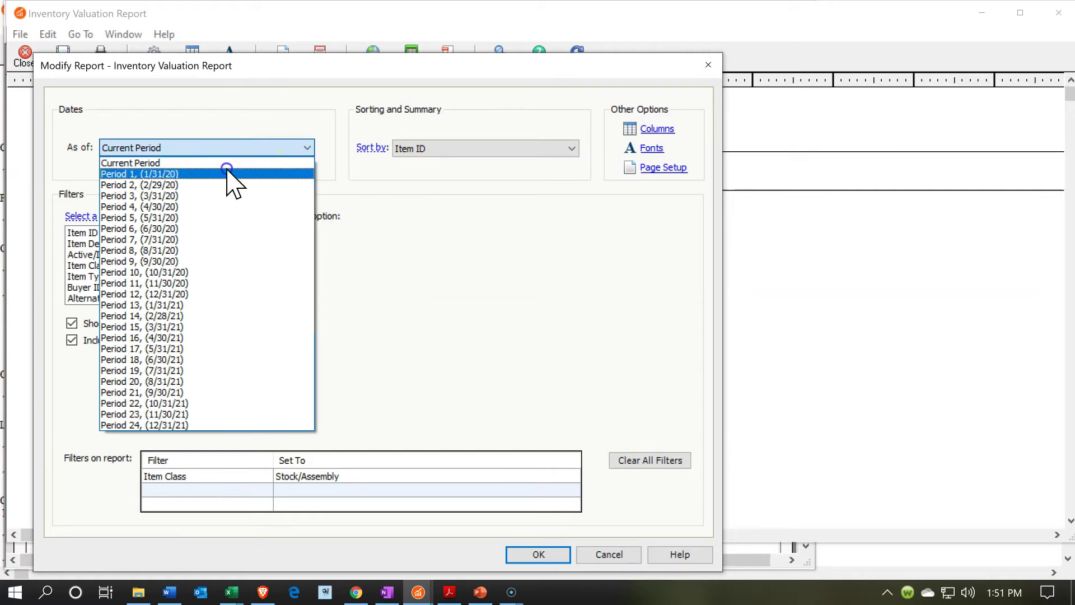
click(226, 167)
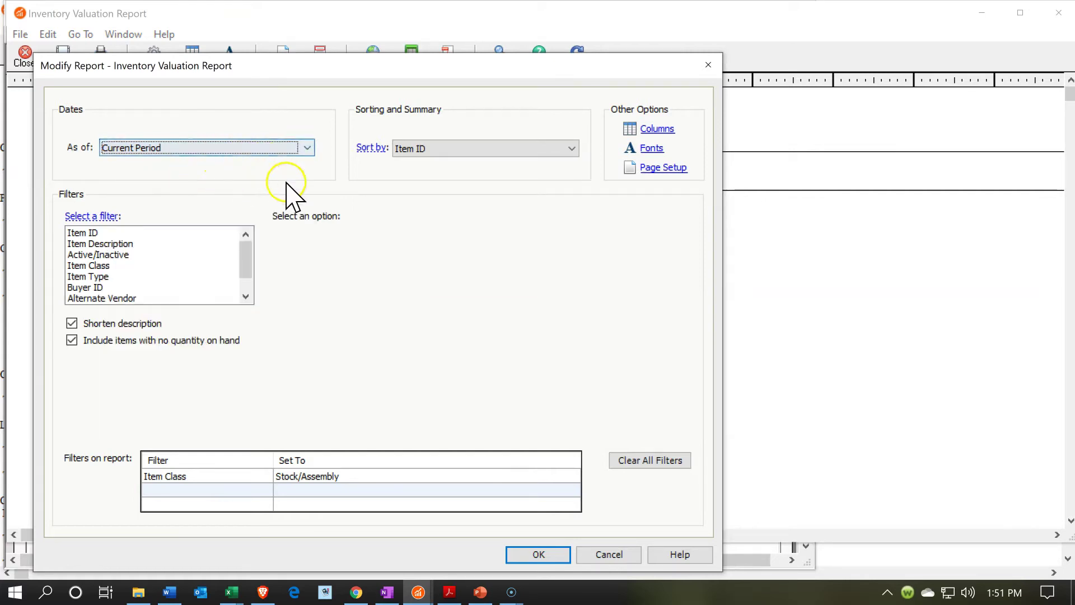
click(305, 149)
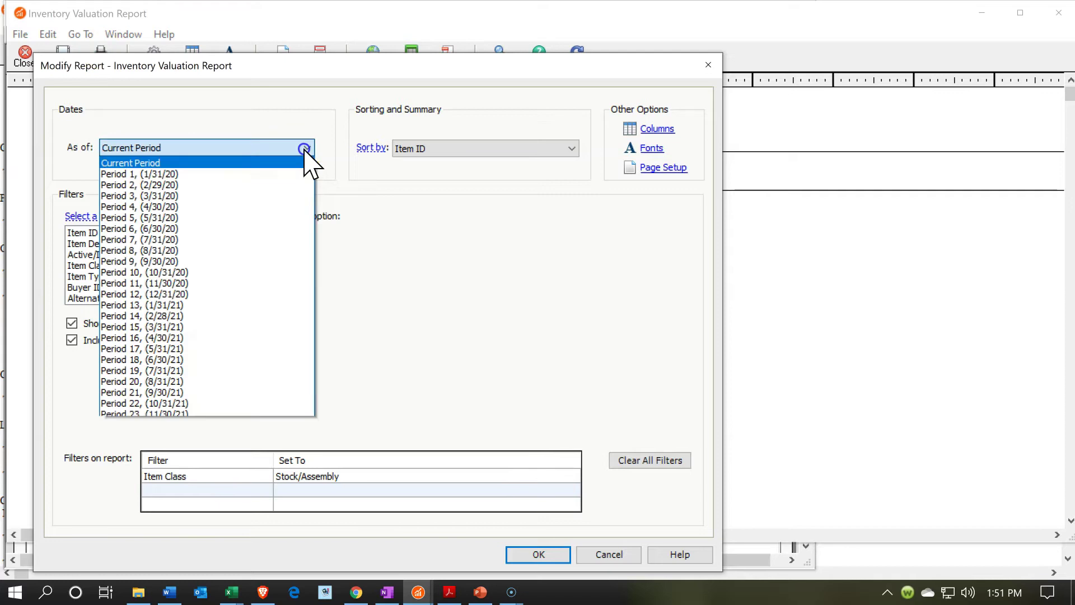
click(173, 174)
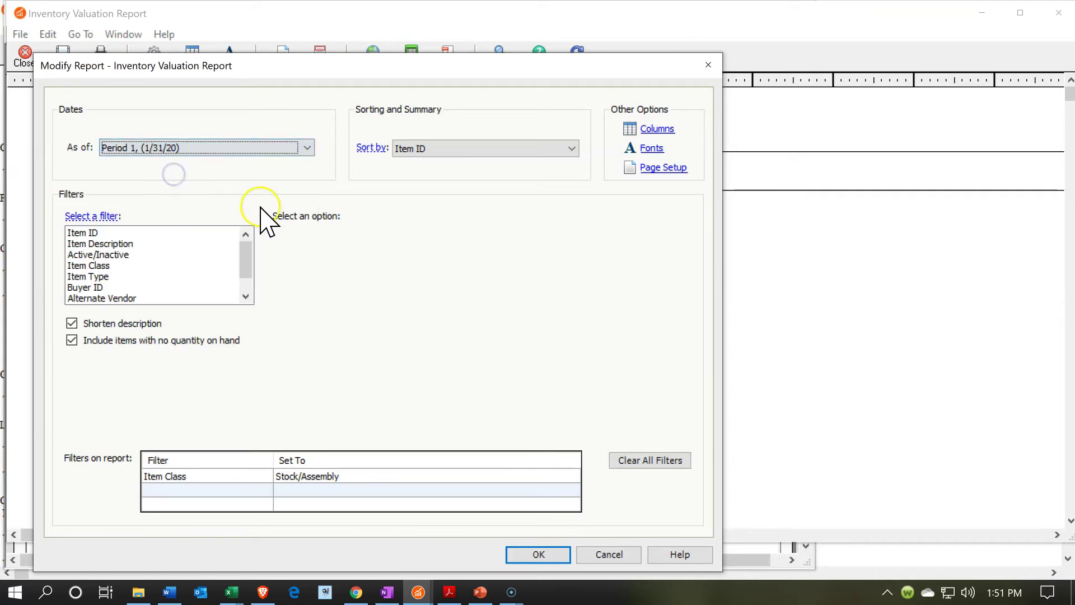
click(529, 554)
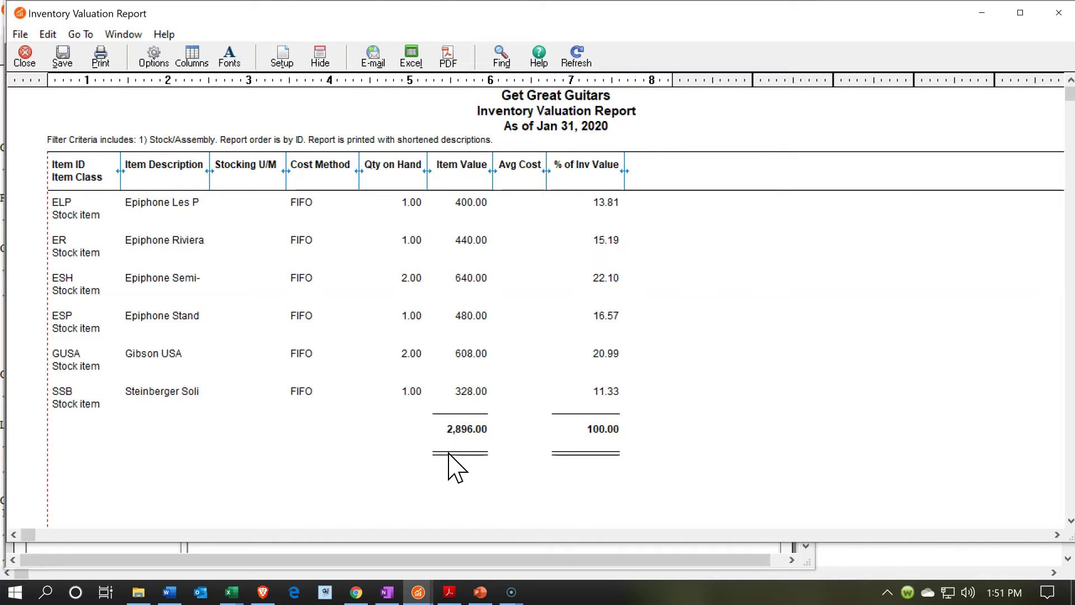
Step: Switch to Beginning Balances 12.31.19.pdf in Adobe Acrobat Reader to compare its inventory asset with the valuation report, then minimize both
click(448, 595)
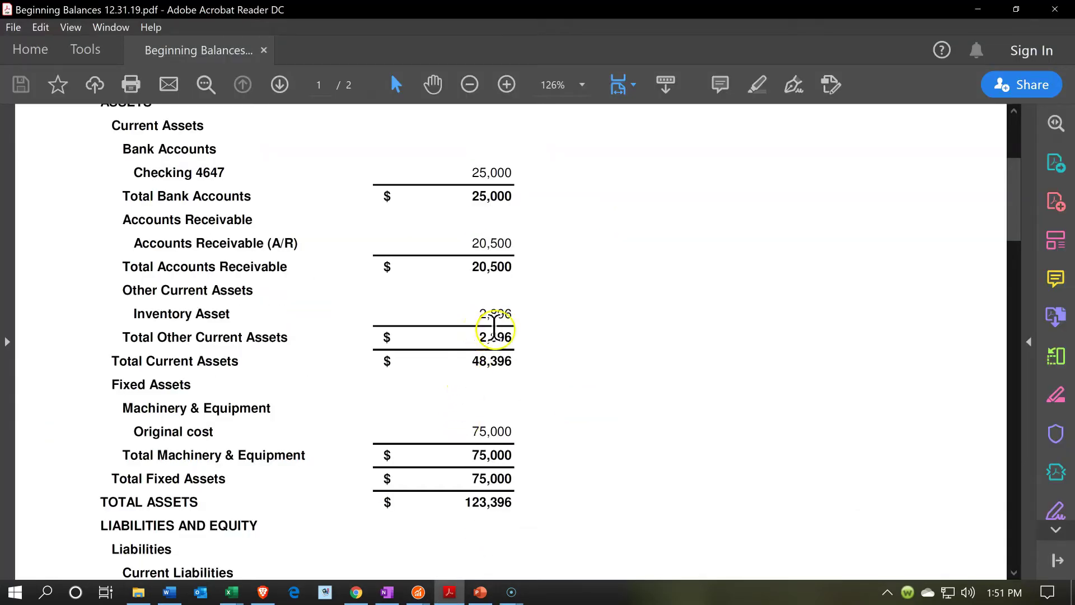
click(978, 9)
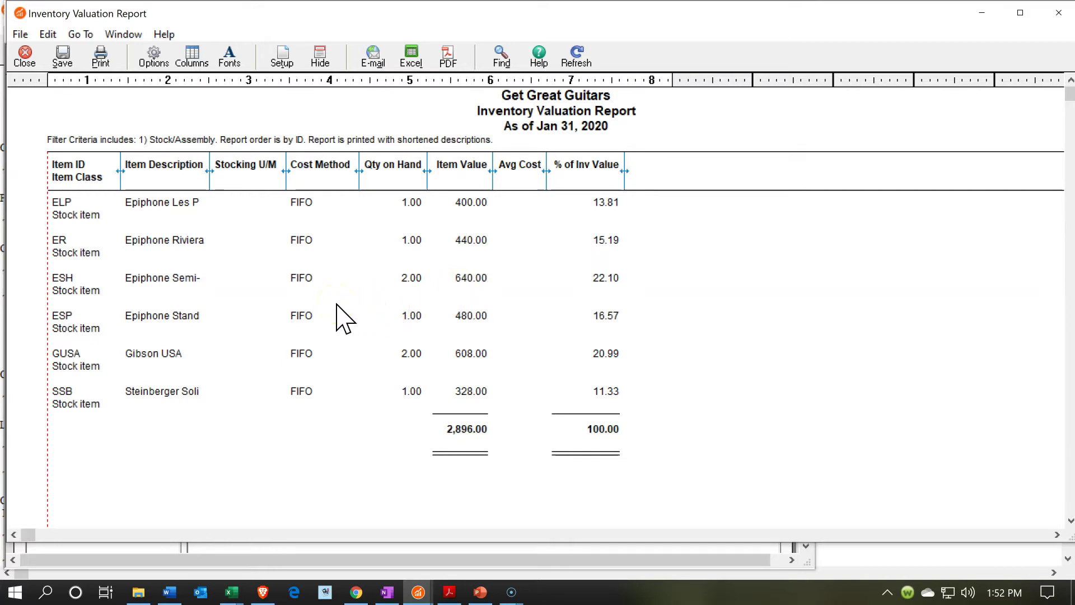
click(984, 12)
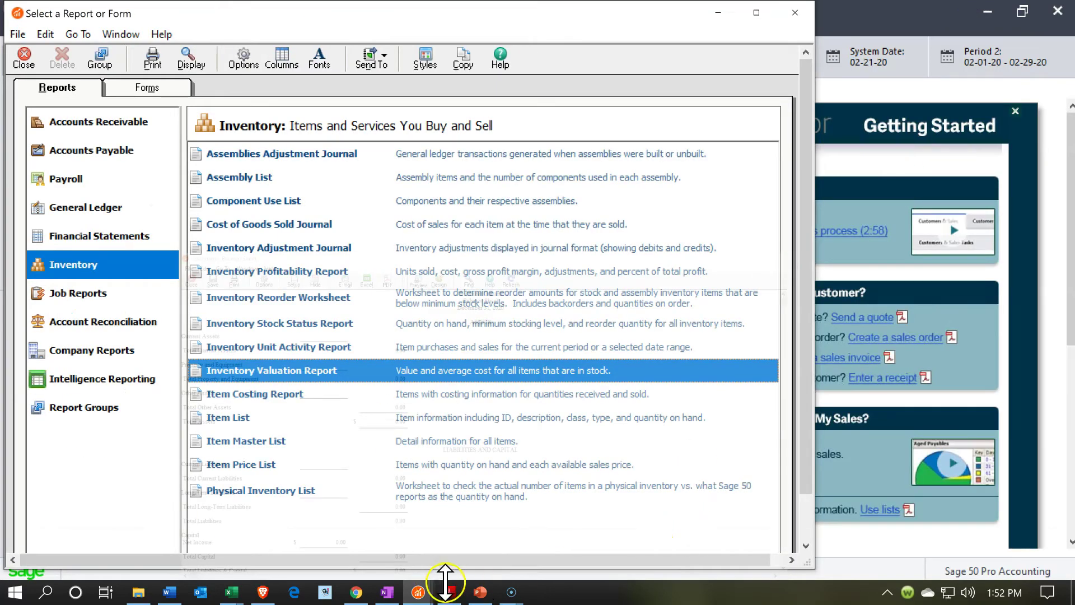
Step: Return to the main Sage 50 window and open a General Journal Entry in a maximized window
mouse_move(420, 592)
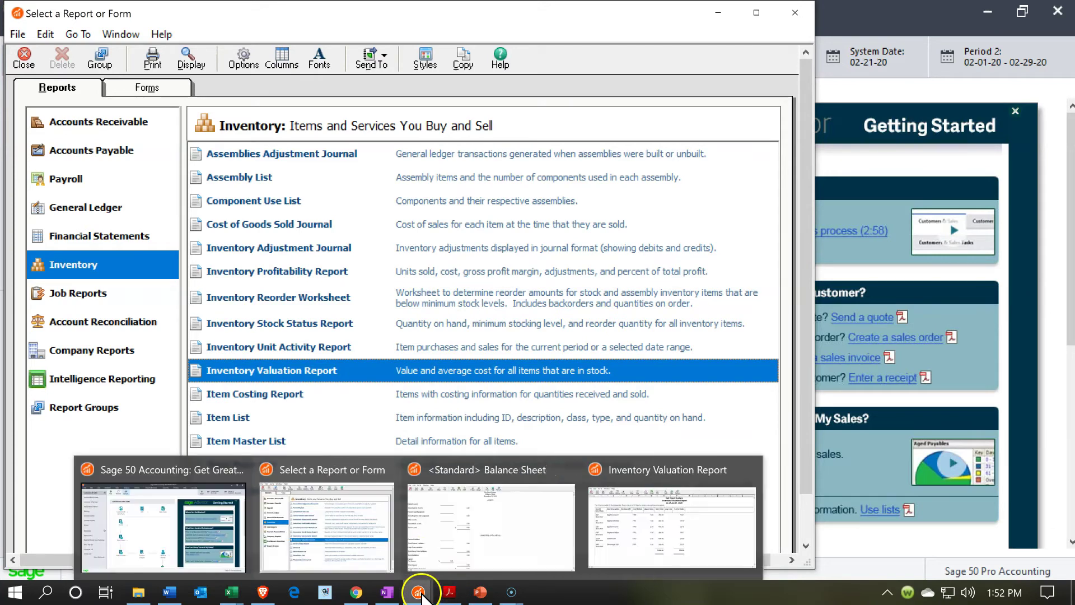
click(173, 524)
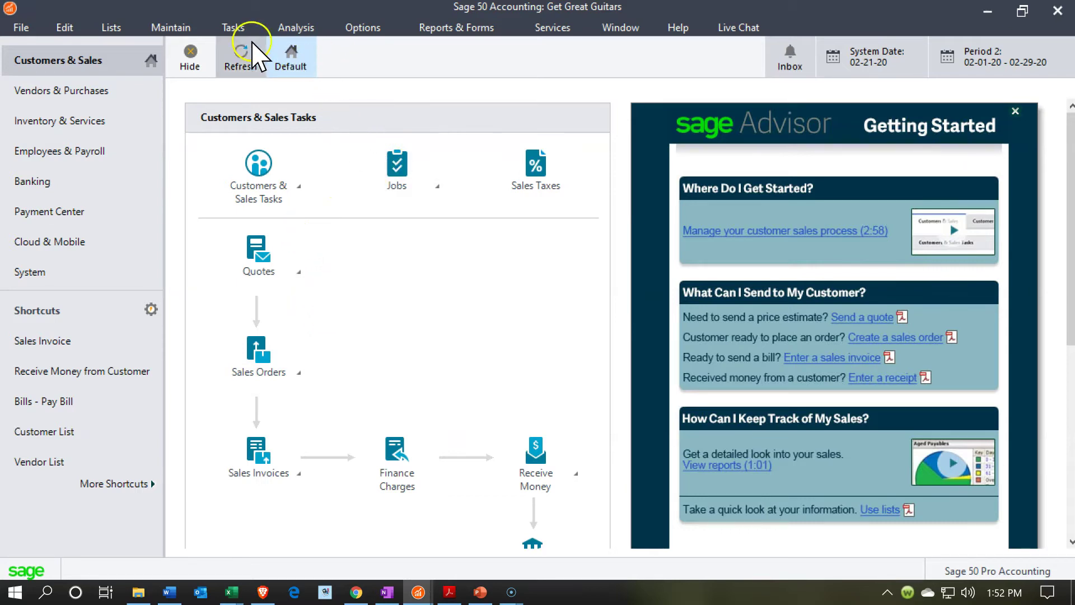
click(235, 28)
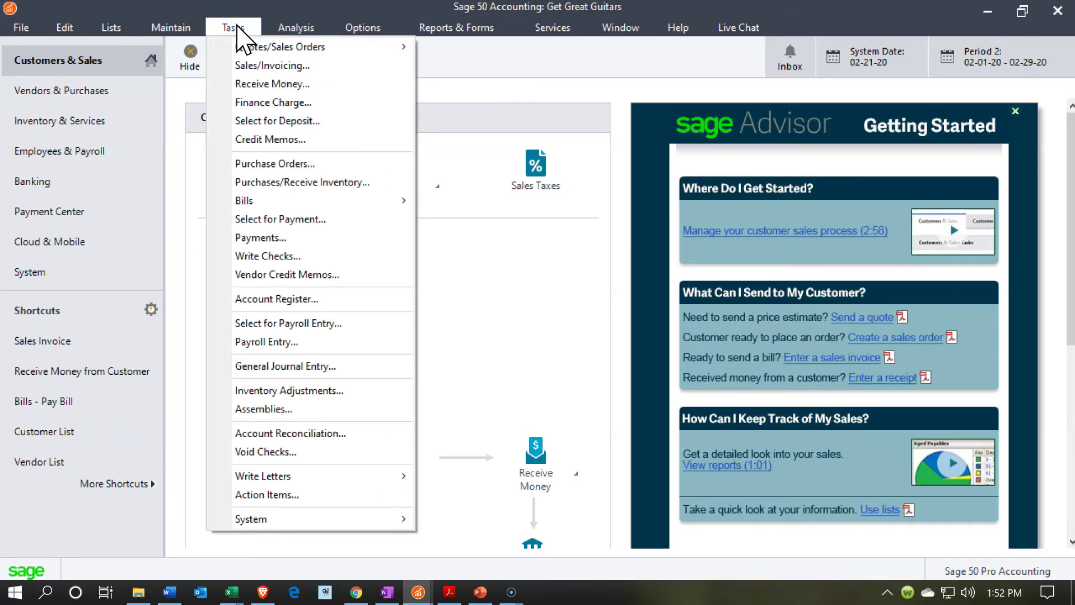
click(338, 368)
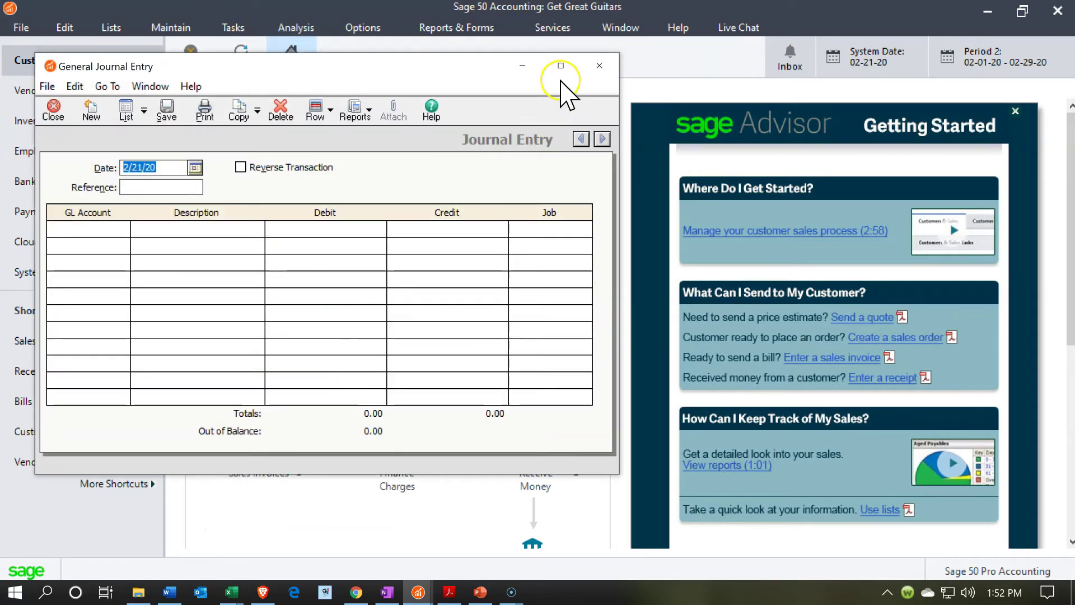
click(560, 73)
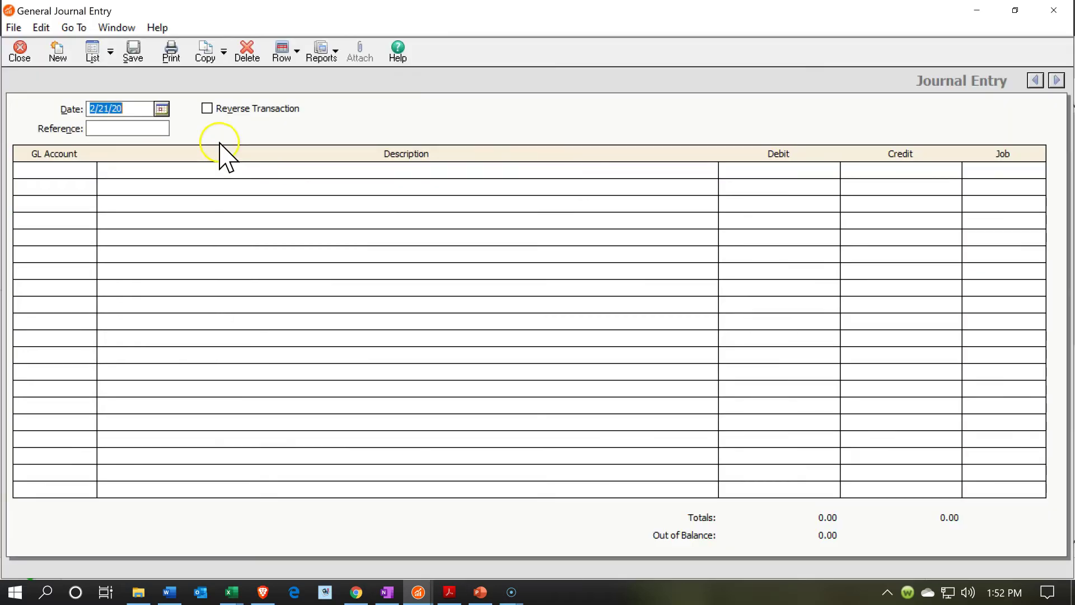
Step: Date the journal entry Jan 1, 2020 and leave the reference blank
text(010120)
key(Tab)
key(Tab)
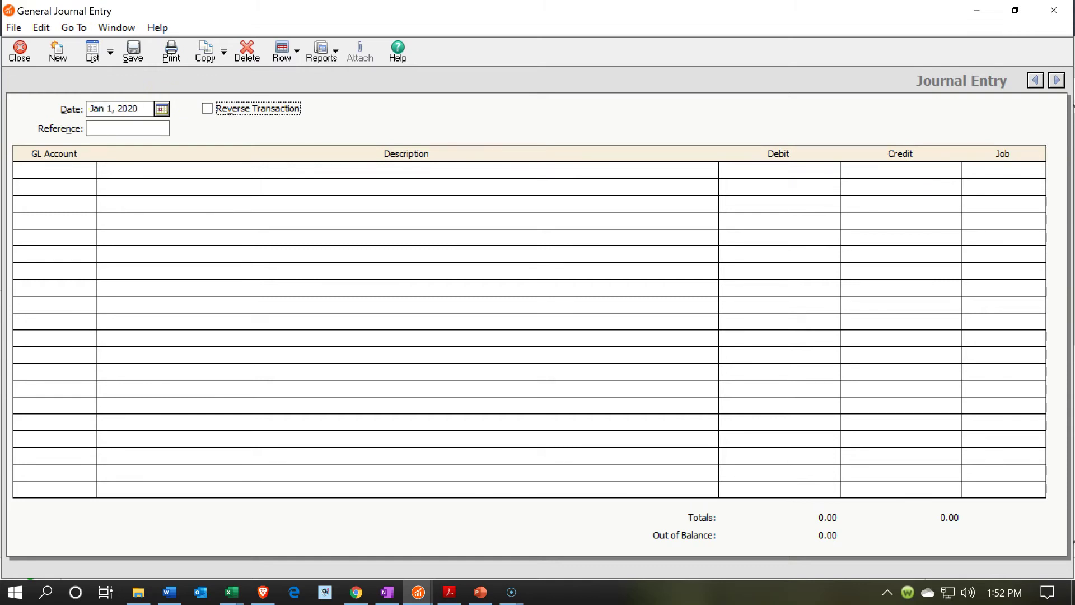
key(Tab)
Step: Assign GL account 1200 Inventory to the first line of the journal entry
click(130, 184)
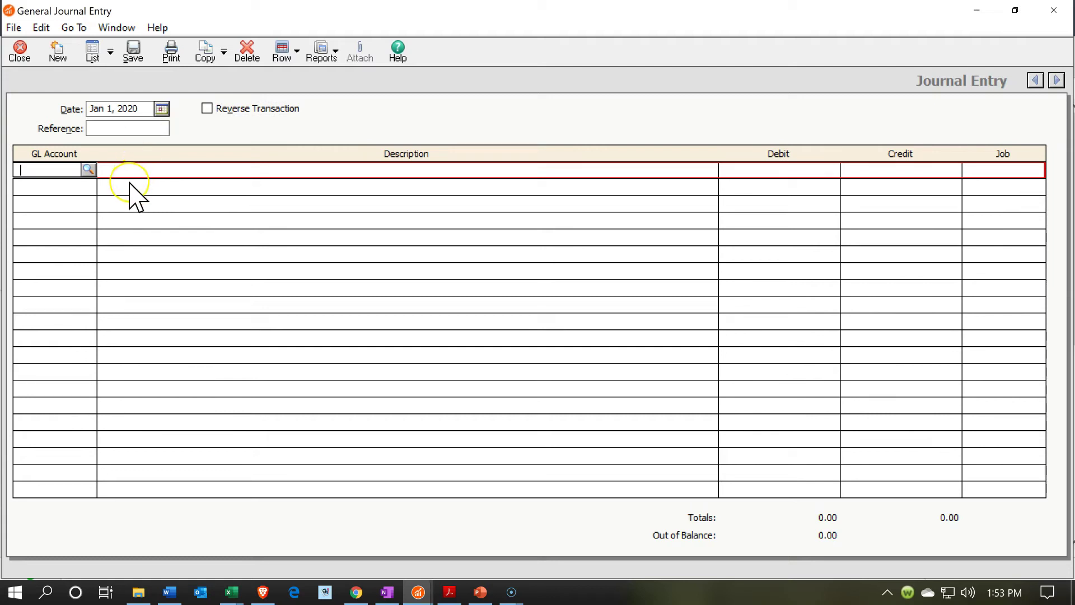
click(89, 170)
click(103, 132)
click(63, 170)
click(88, 169)
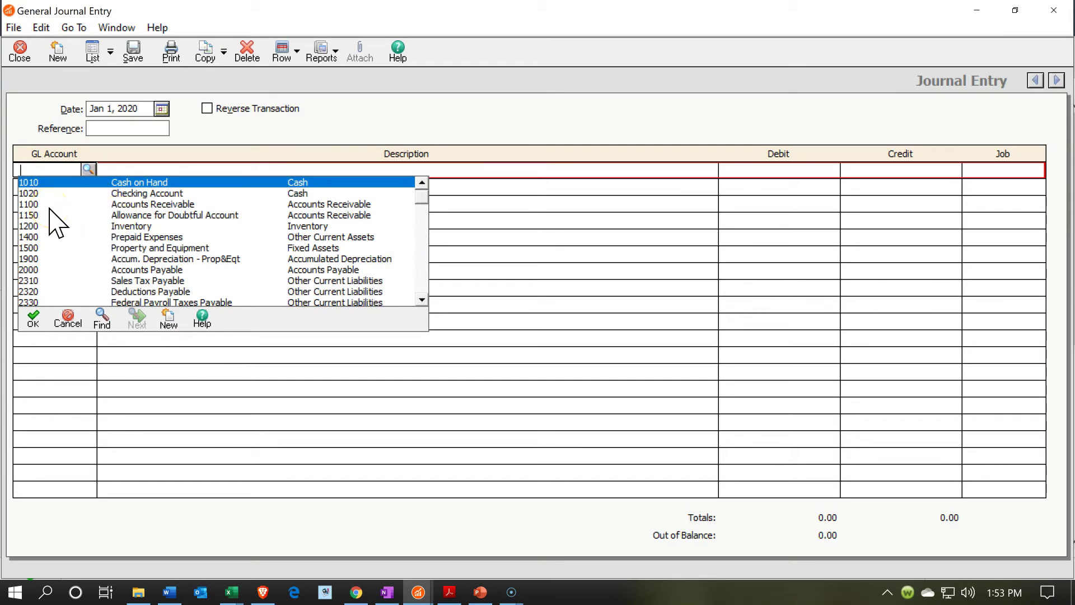
double_click(102, 225)
key(Tab)
click(118, 228)
key(Tab)
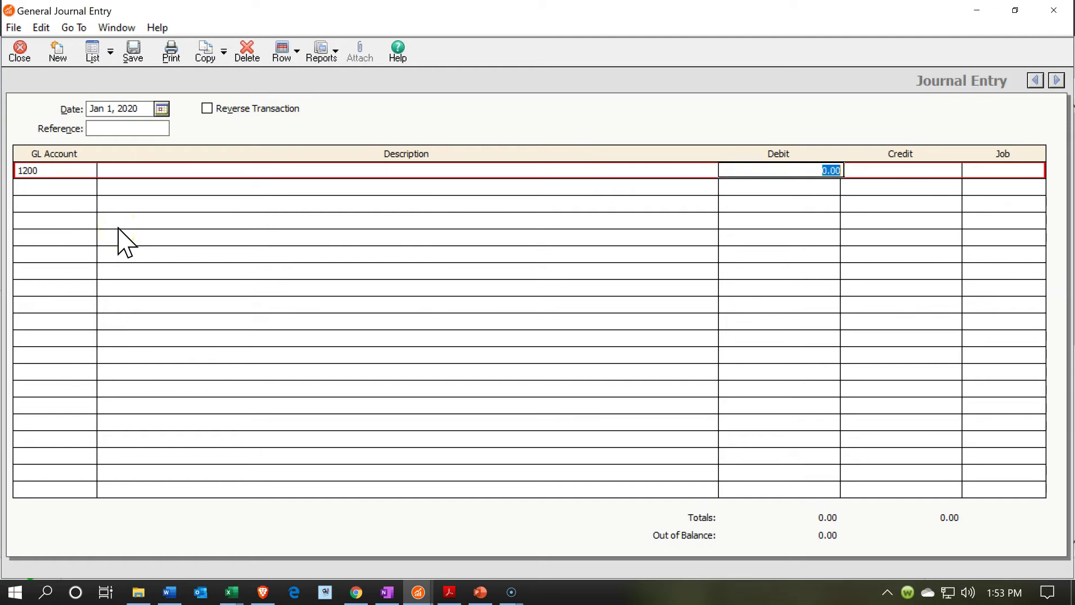
Step: Enter "Beginning Balance" as the description of the inventory line
click(139, 171)
text(Br)
text(eginning Bala)
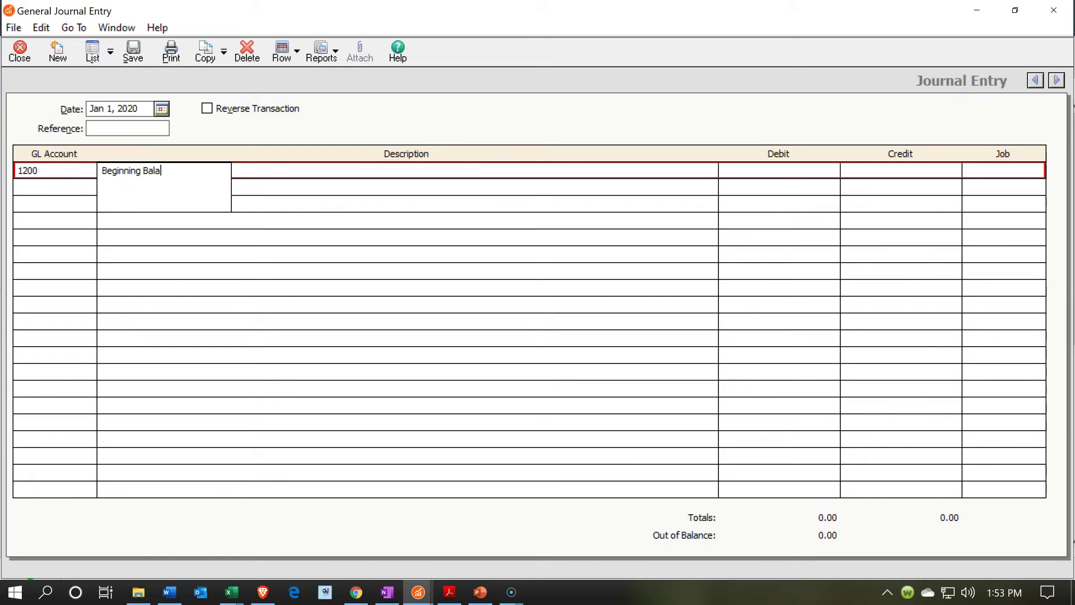
text(nce)
key(Tab)
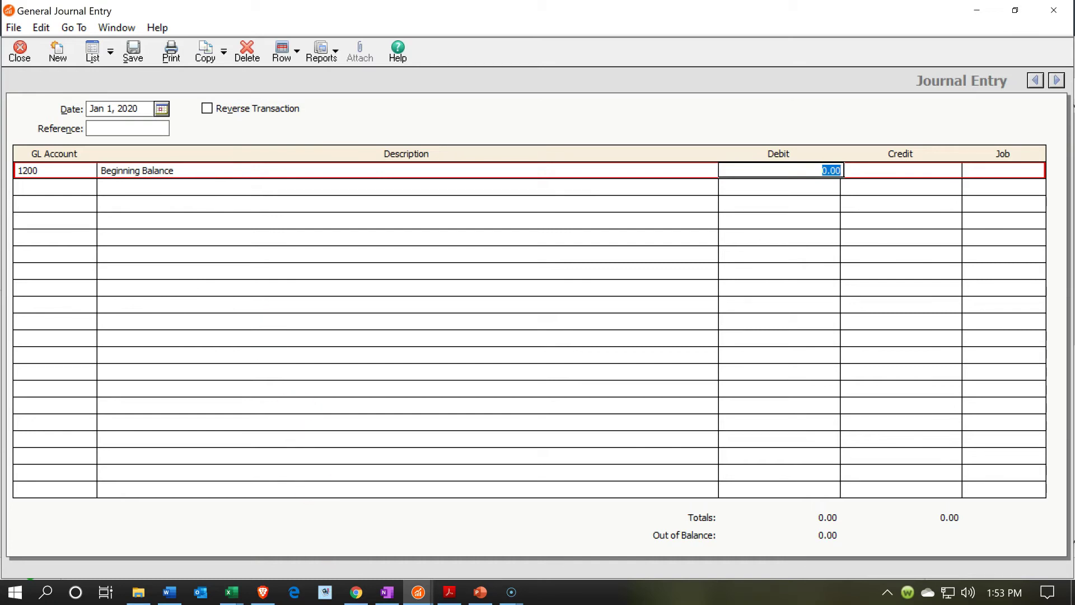
Step: Enter a debit of 2,896.00 on the inventory line and advance to the second line
click(415, 594)
mouse_move(550, 557)
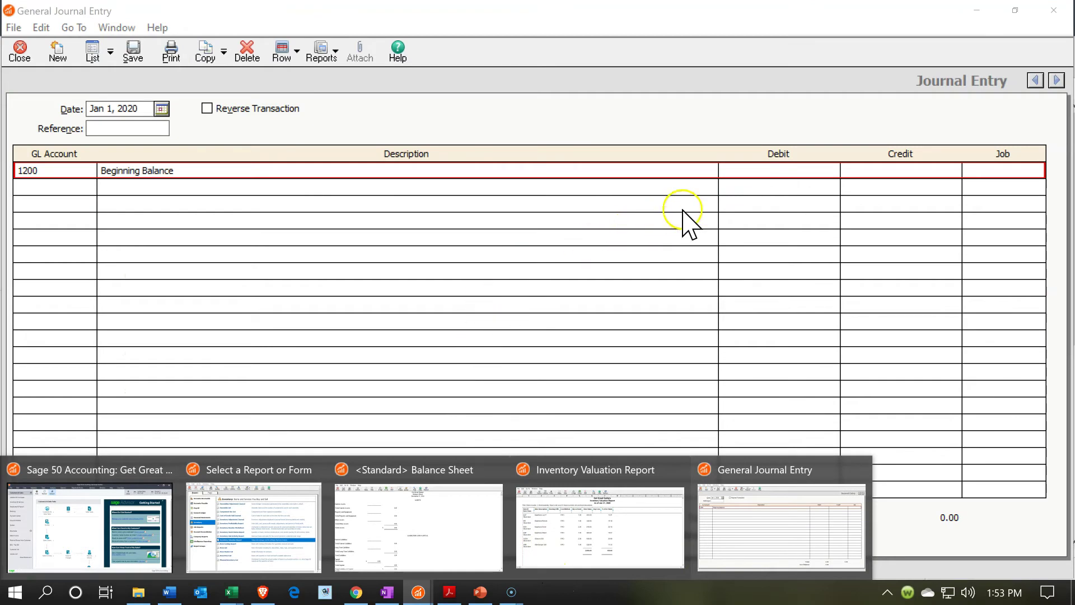
click(751, 170)
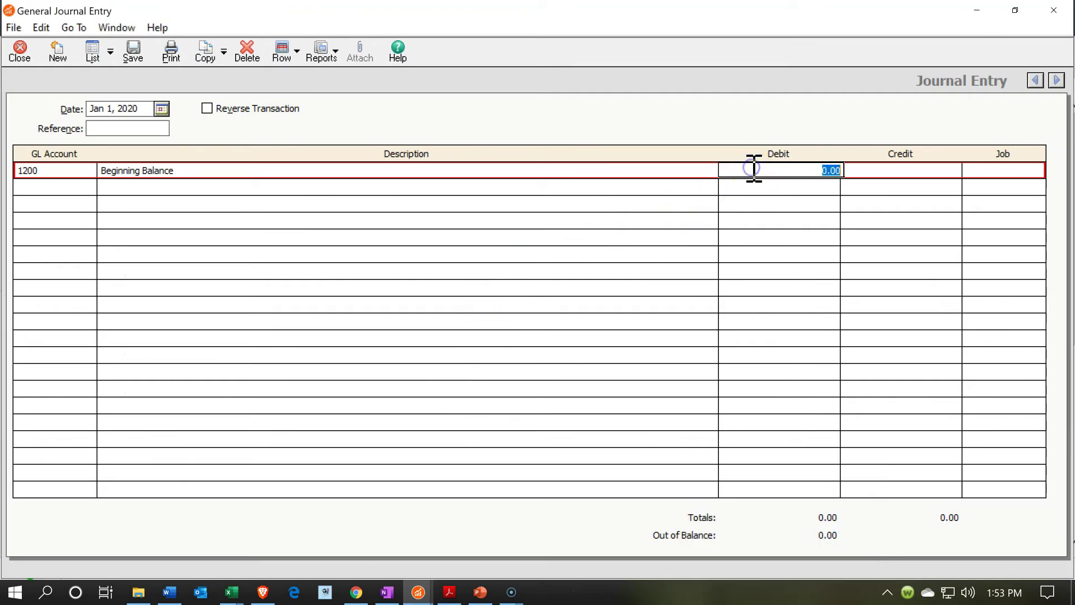
text(2896)
key(Tab)
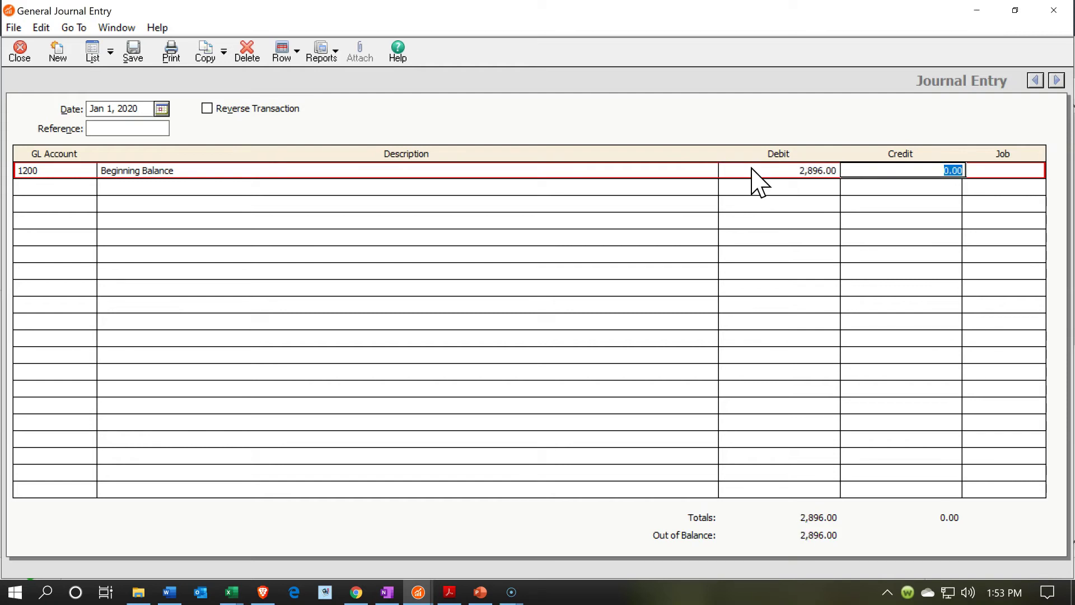
key(Tab)
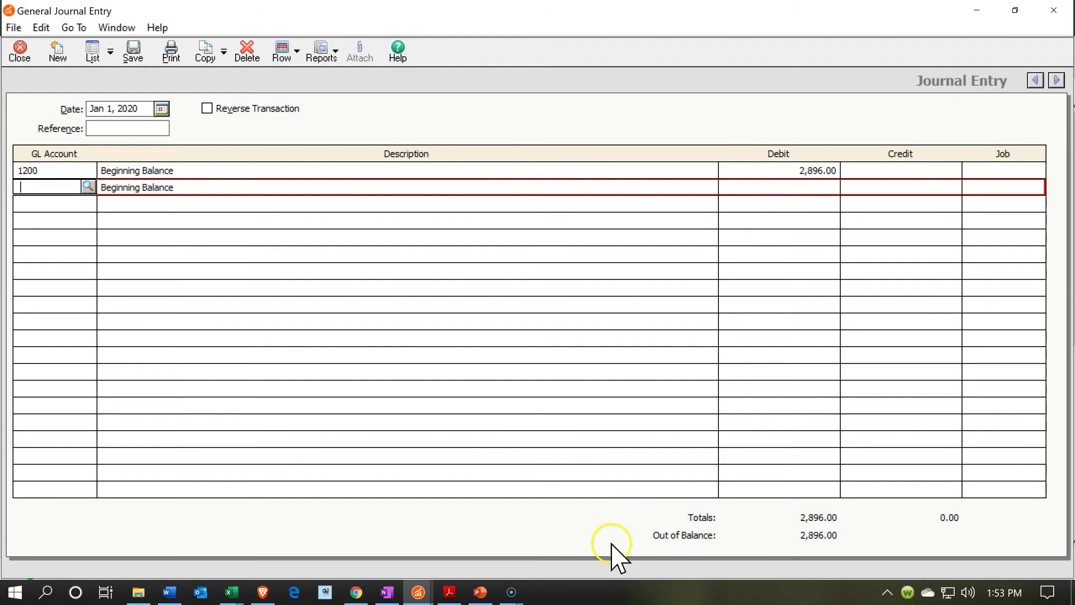
Step: Examine the capital section of the balance sheet report, then return to the journal entry
click(410, 579)
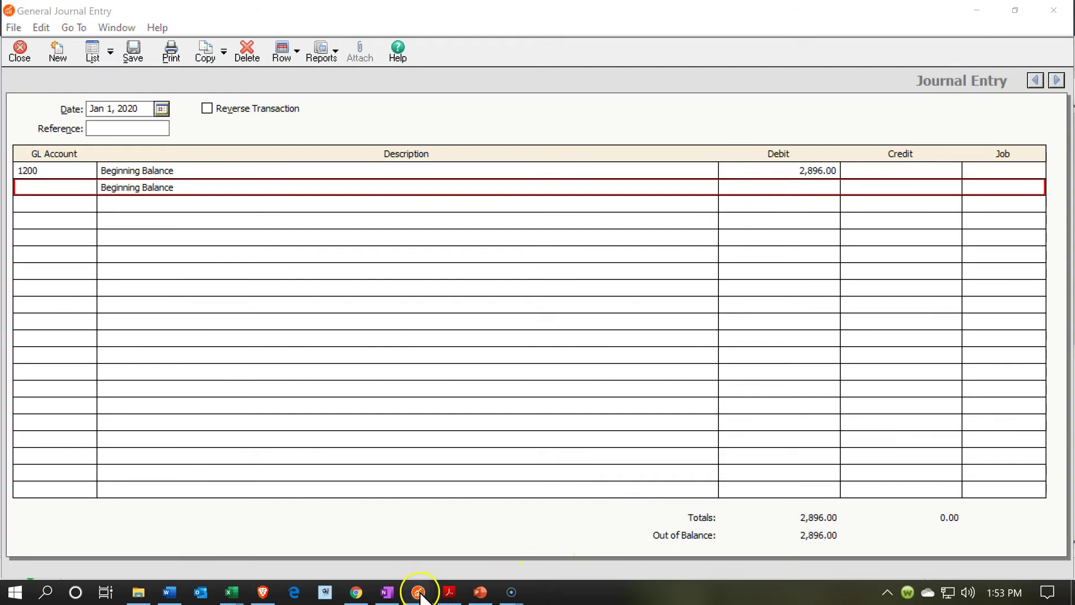
mouse_move(420, 592)
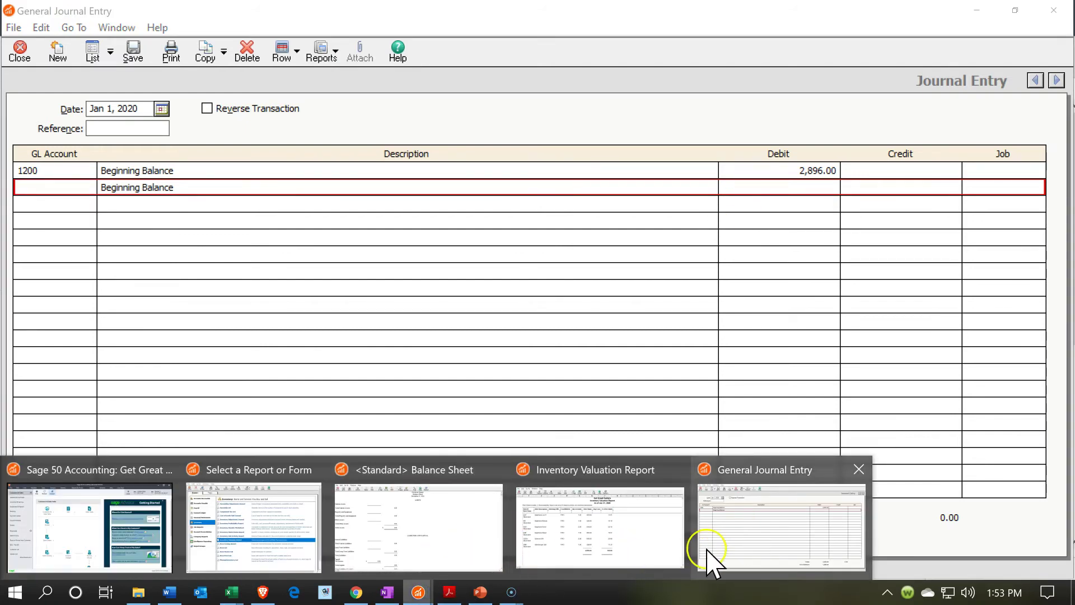
click(444, 566)
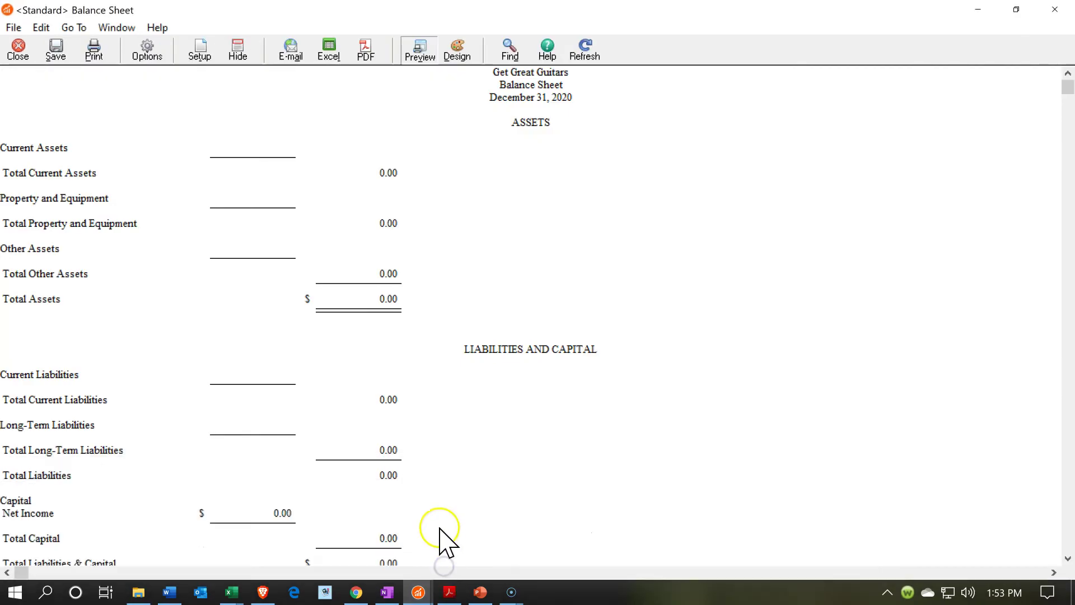
scroll(436, 518, down, 1)
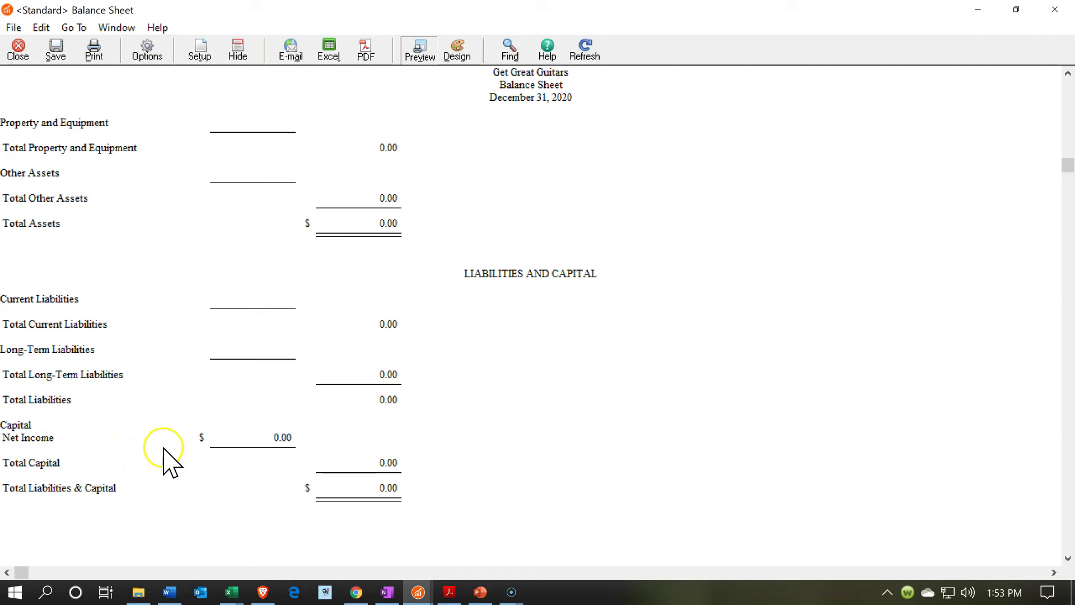
click(417, 591)
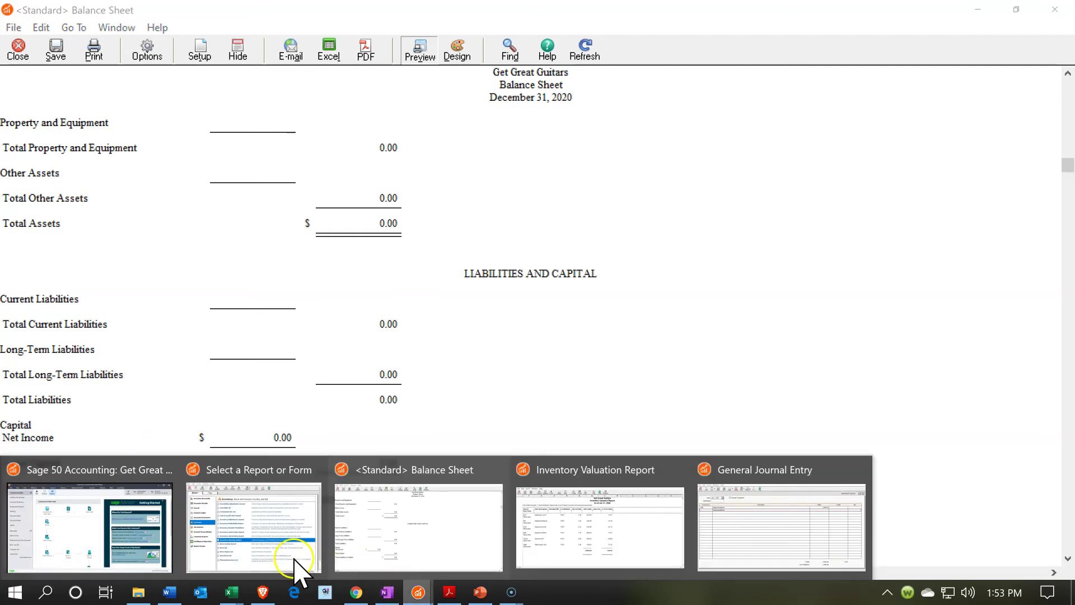
click(758, 491)
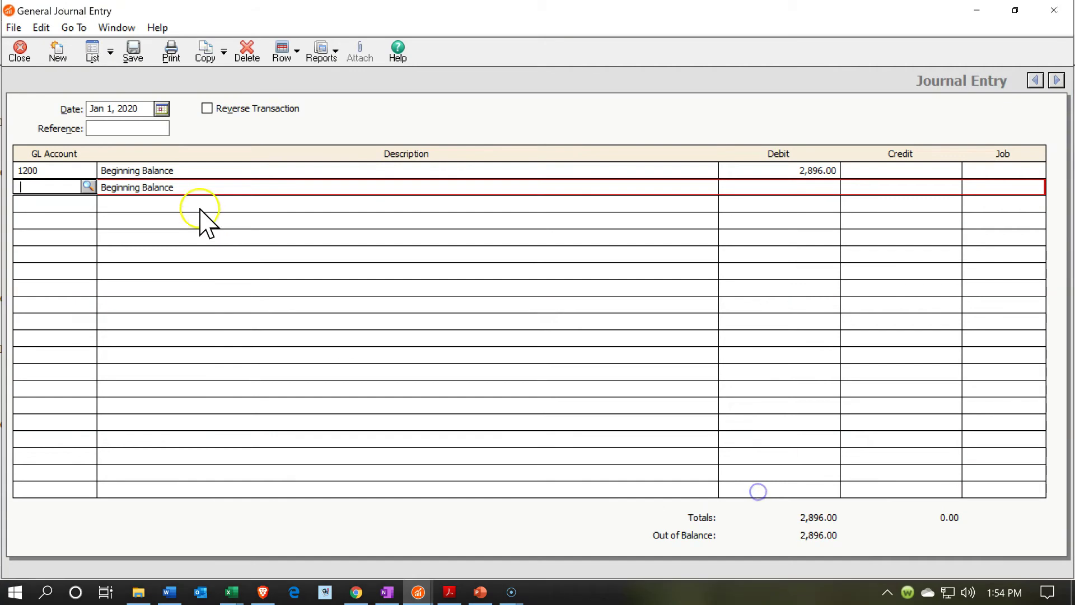
Step: Assign GL account 3910 Retained Earnings to the second line of the journal entry
click(88, 187)
scroll(152, 247, down, 1)
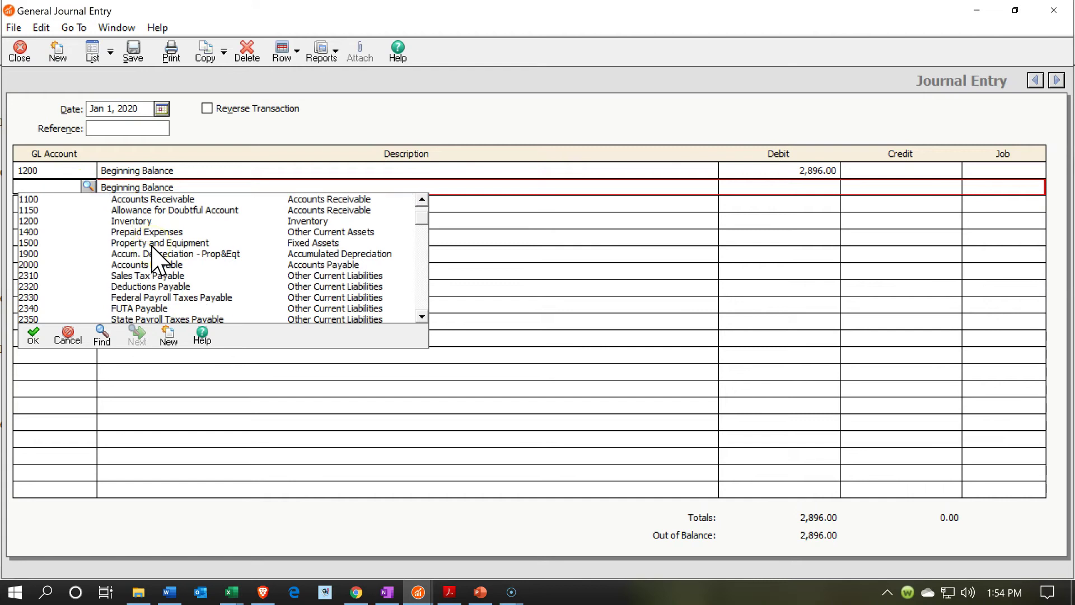
scroll(158, 260, down, 1)
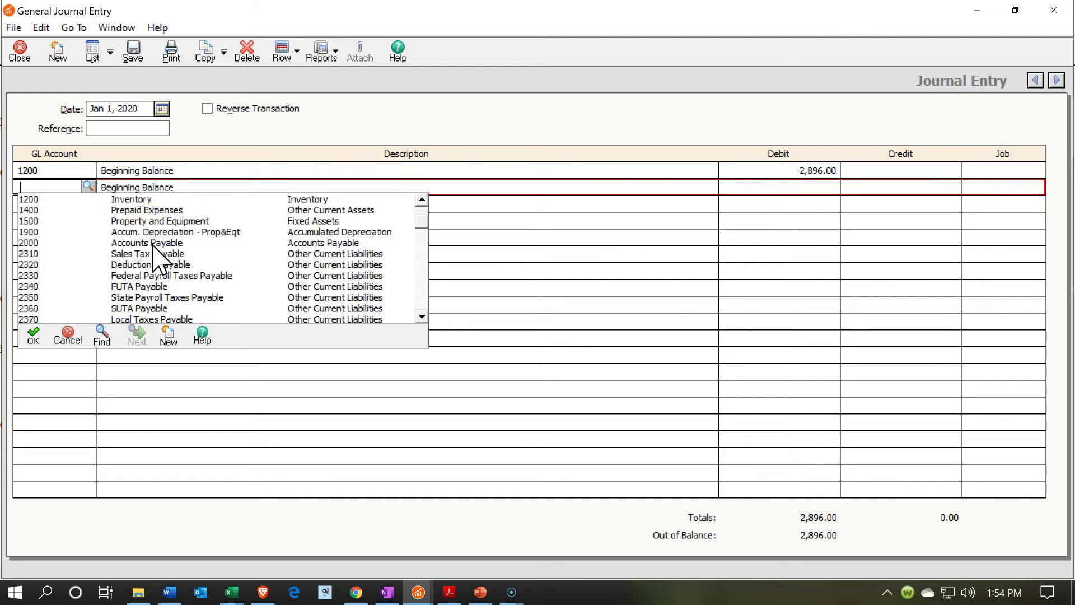
scroll(158, 260, down, 2)
scroll(381, 257, down, 3)
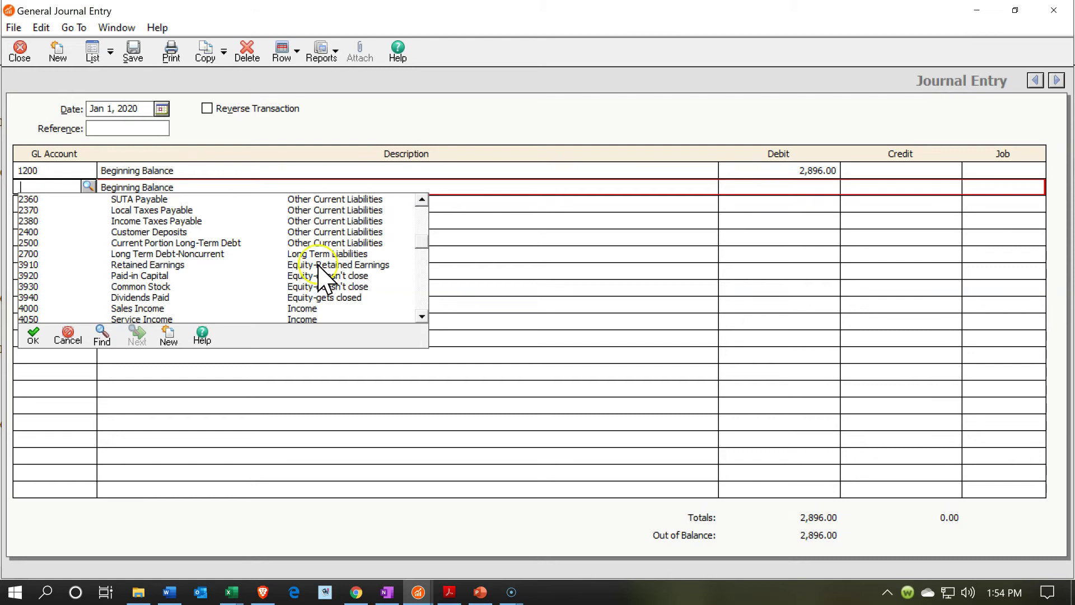
double_click(150, 264)
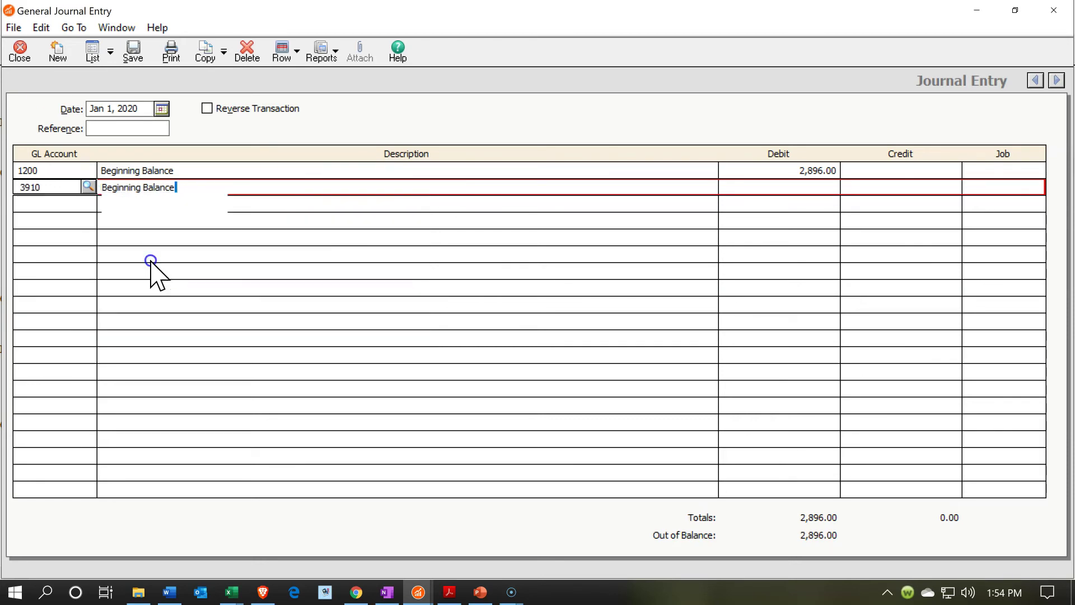
Step: Keep the "Beginning Balance" description on the Retained Earnings line and enter a credit of 2,896.00
key(Tab)
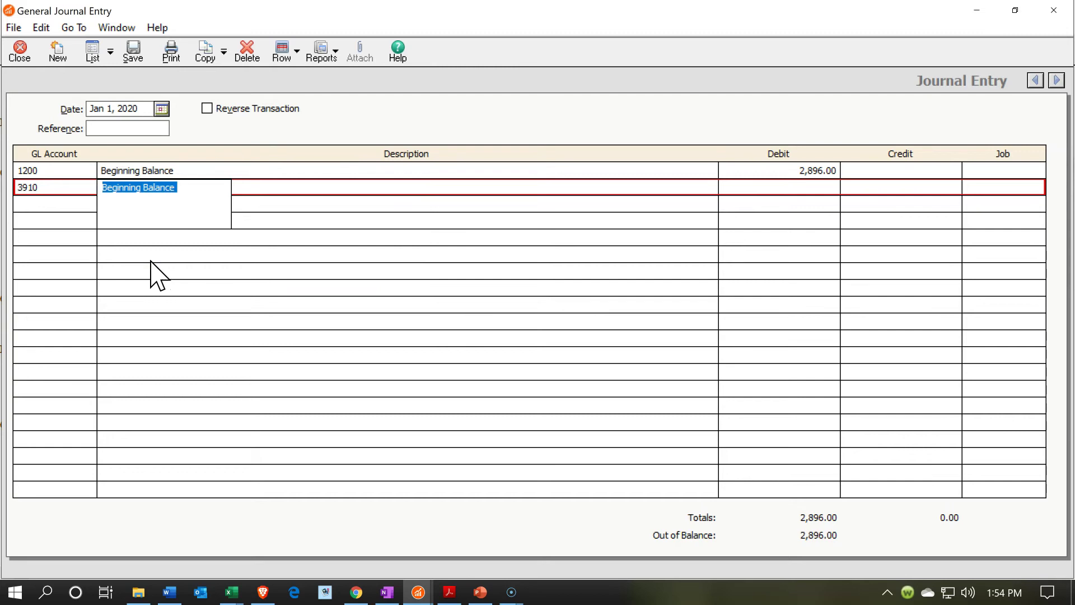
key(Tab)
key(Tab)
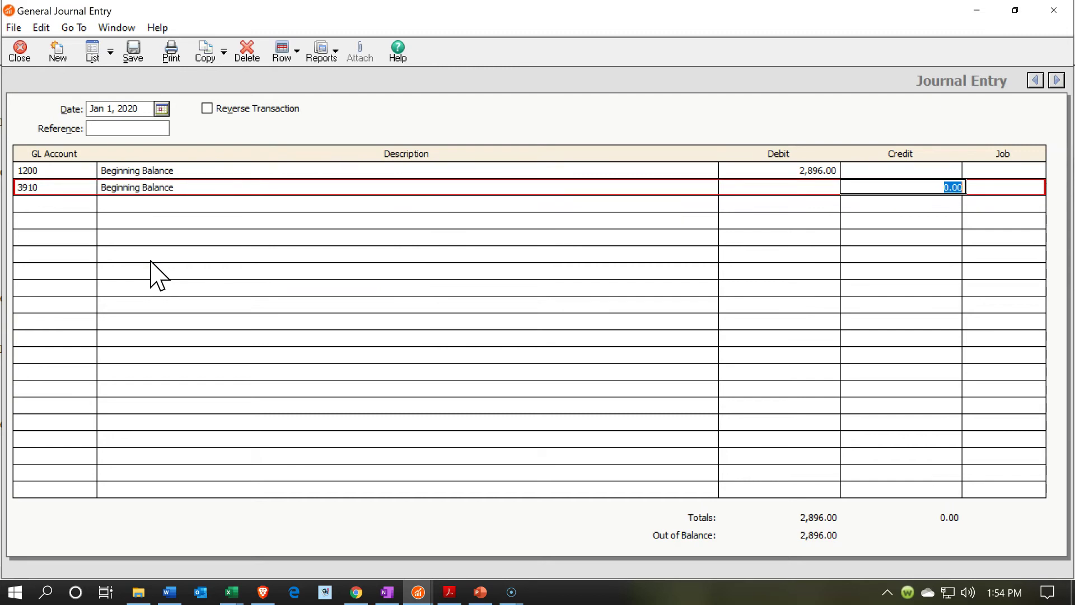
text(2896)
key(Tab)
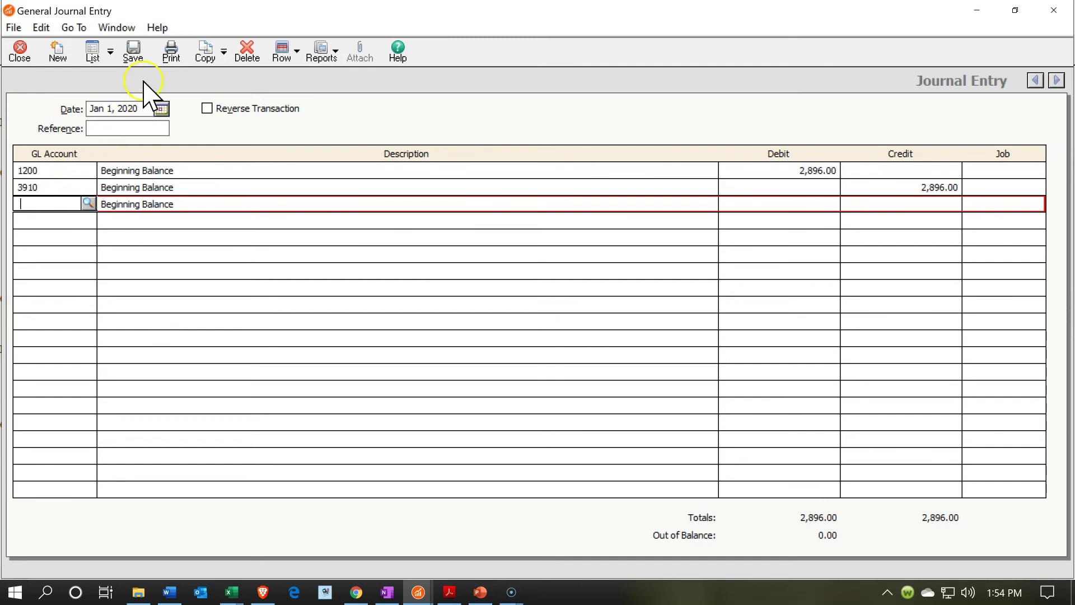
Step: Save the journal entry, accepting a date outside the current period, and close the general journal window
click(132, 56)
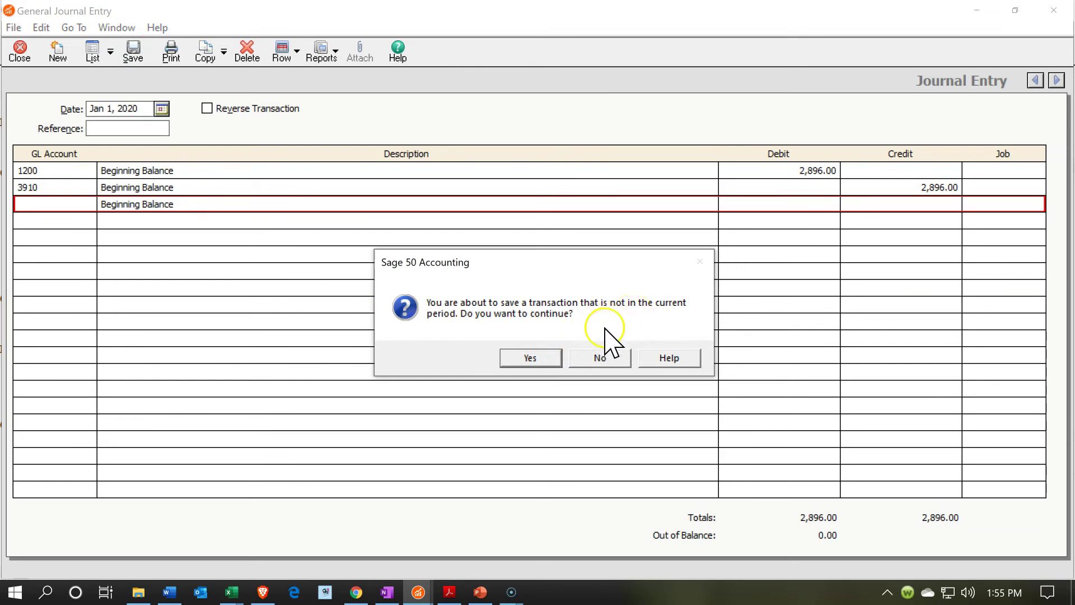
click(541, 357)
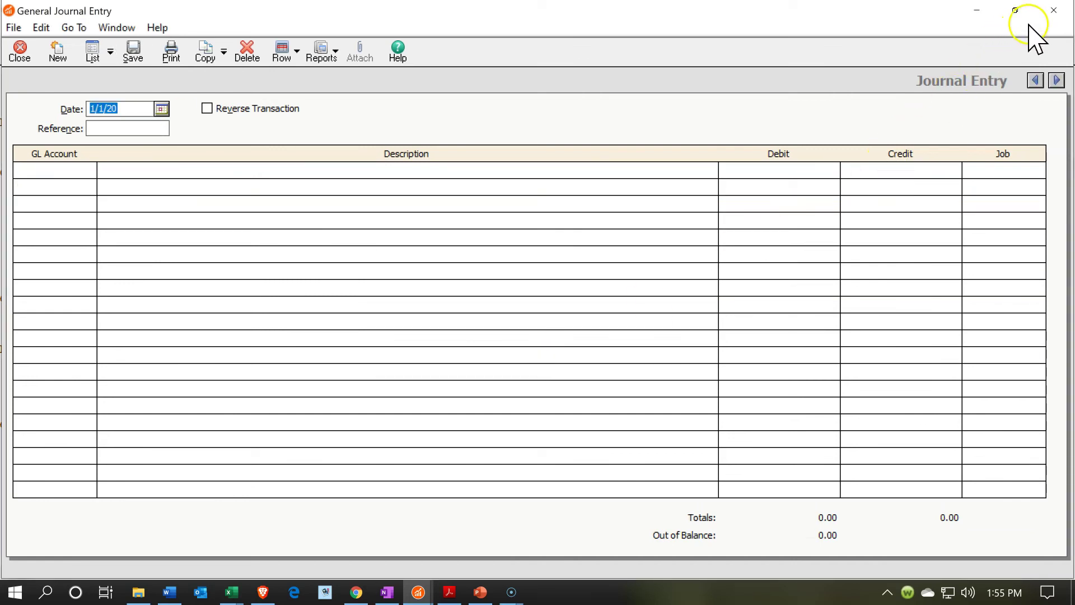
click(1055, 12)
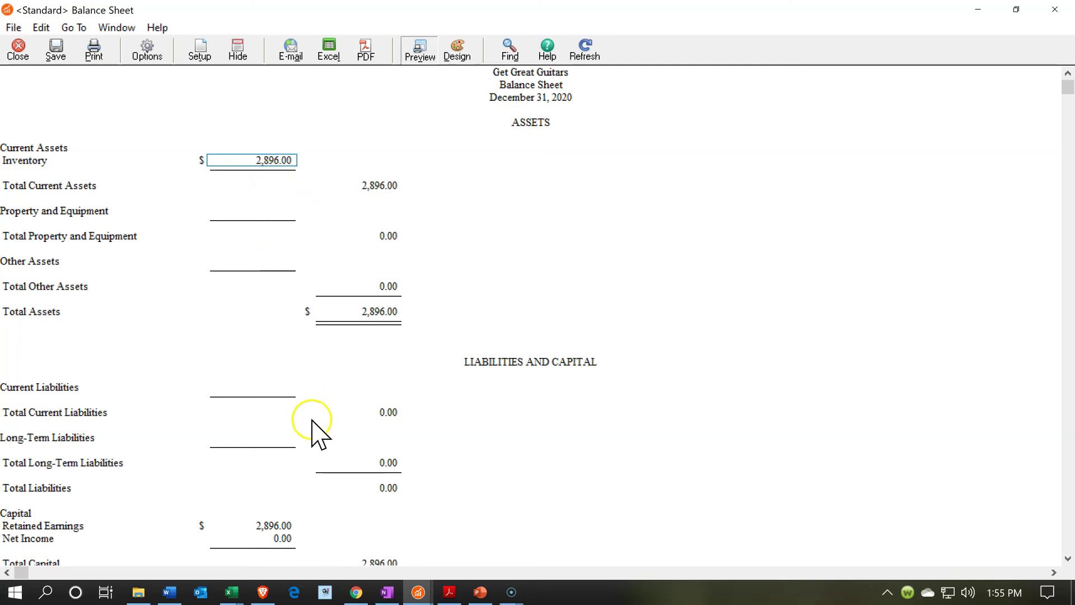
Step: Review the balance sheet down to its capital section and open the general ledger detail behind the Inventory amount
scroll(312, 434, down, 2)
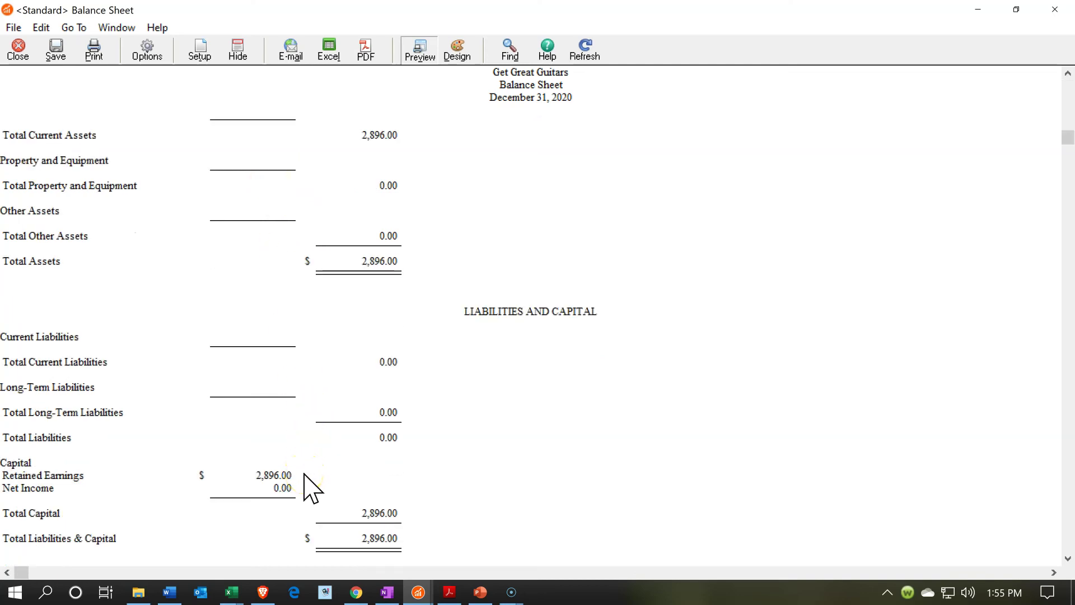
scroll(312, 488, up, 2)
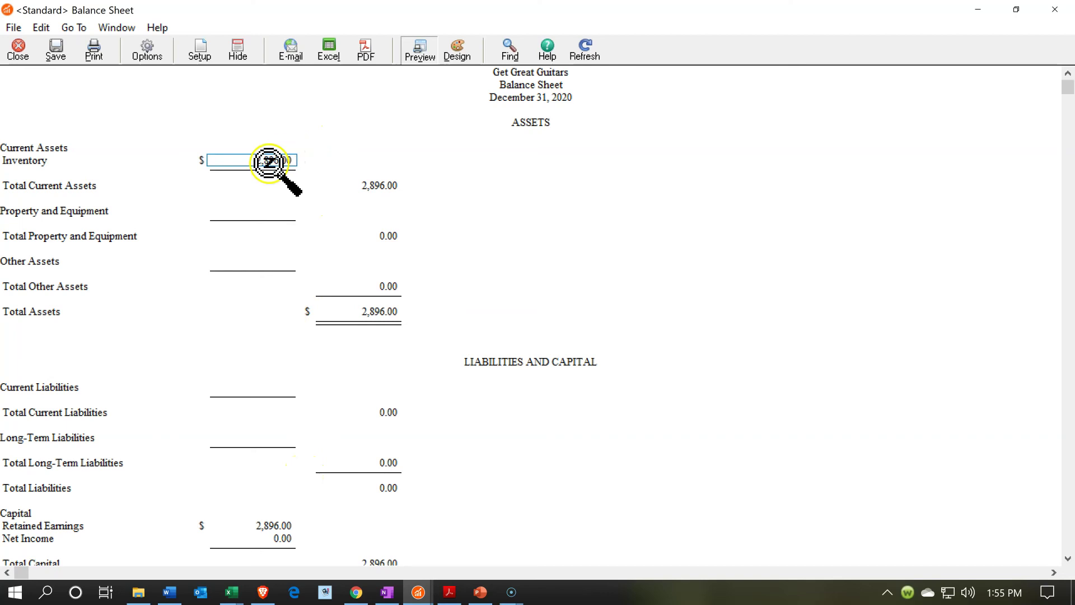
double_click(269, 162)
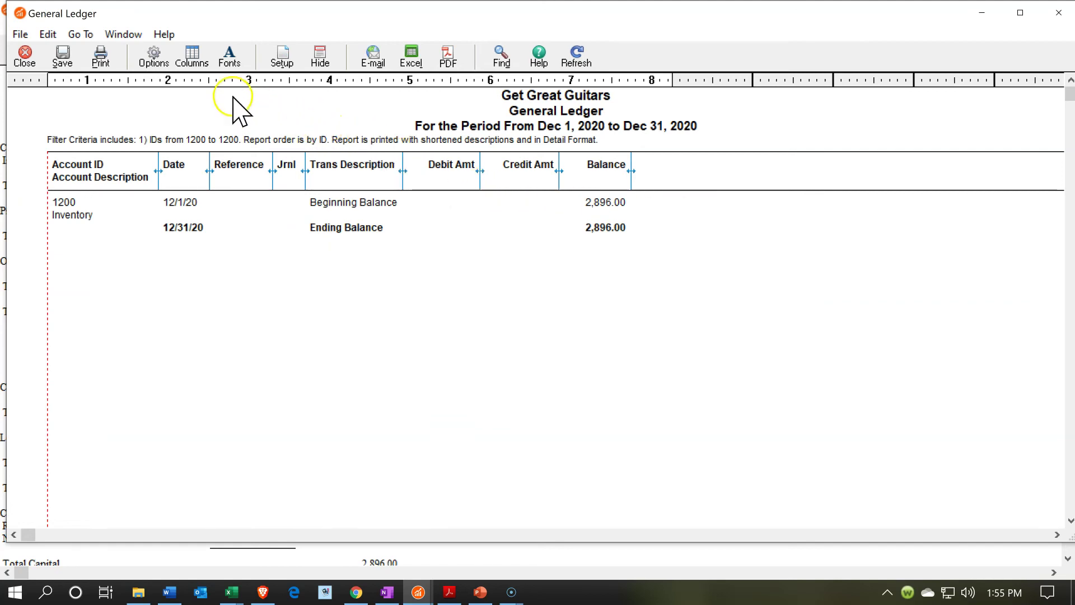
Step: Start the Inventory general ledger report from Period 1 (1/1/20), check the beginning balance entry, and close the report
click(161, 56)
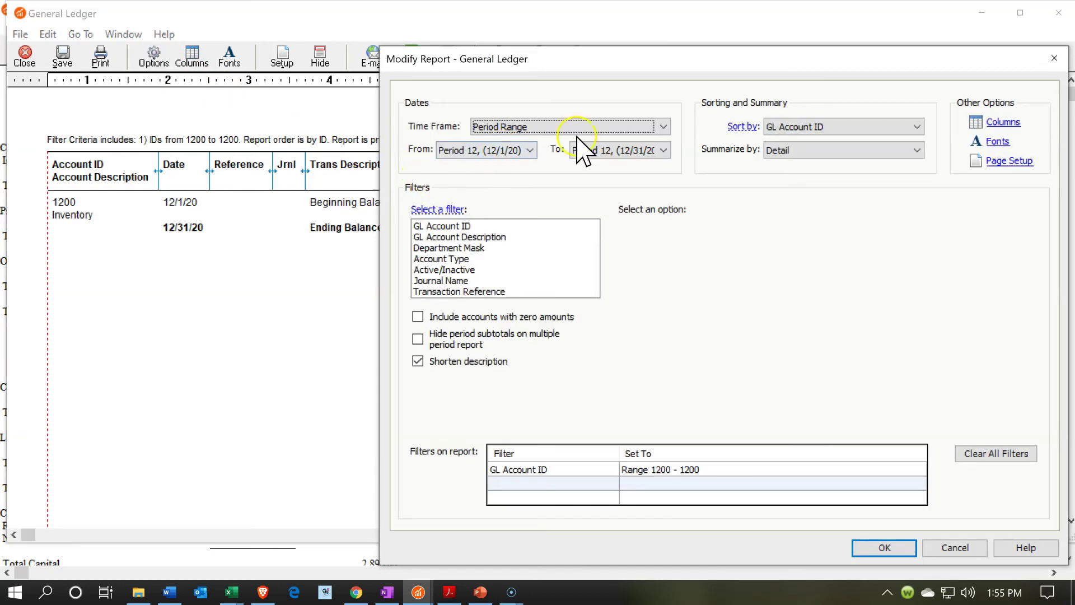
click(513, 150)
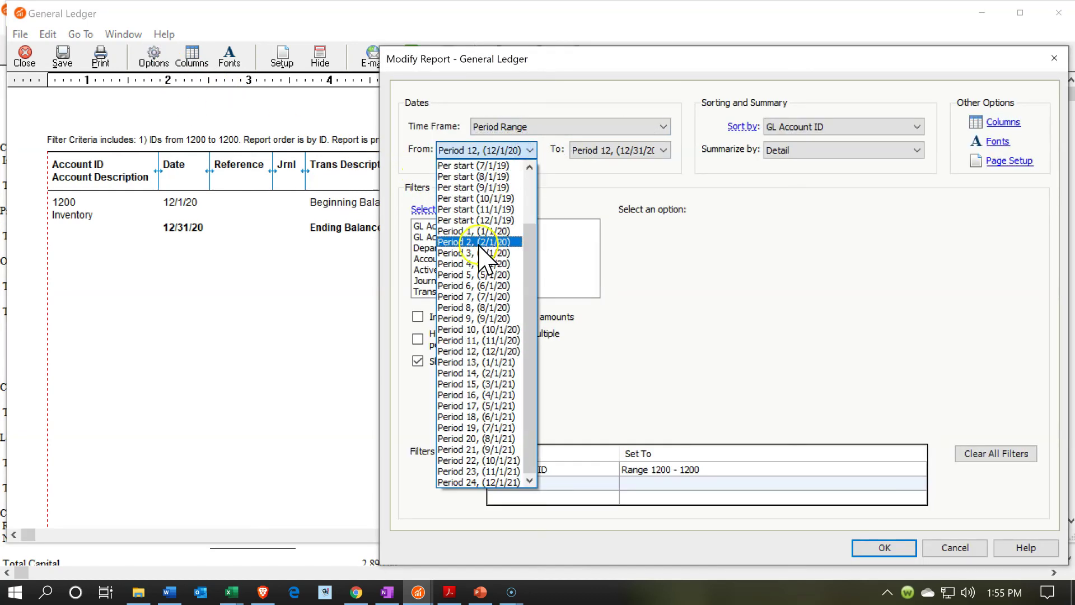
scroll(480, 247, up, 2)
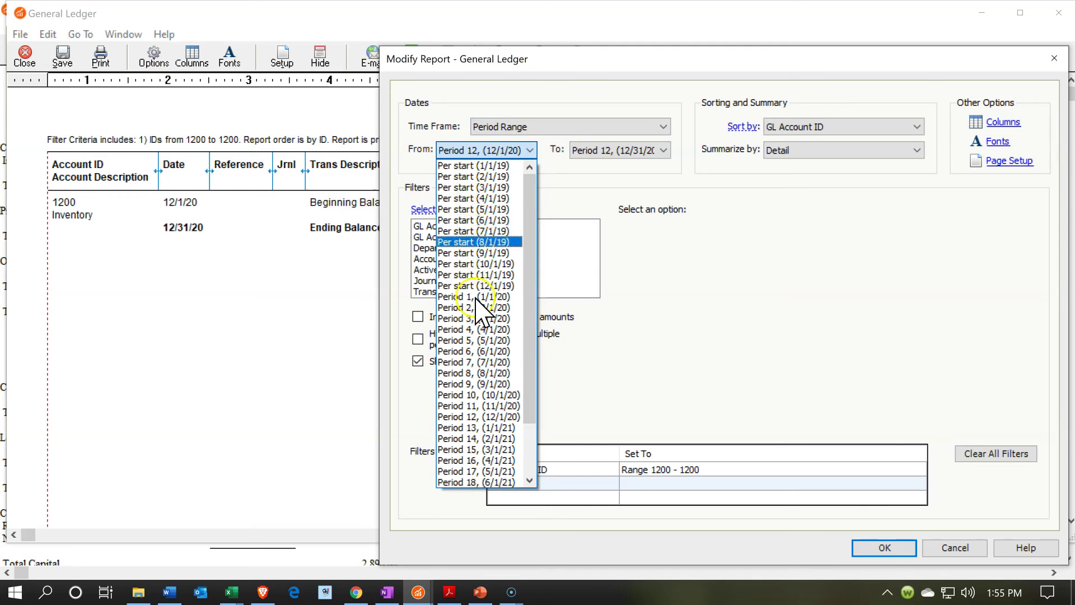
click(475, 297)
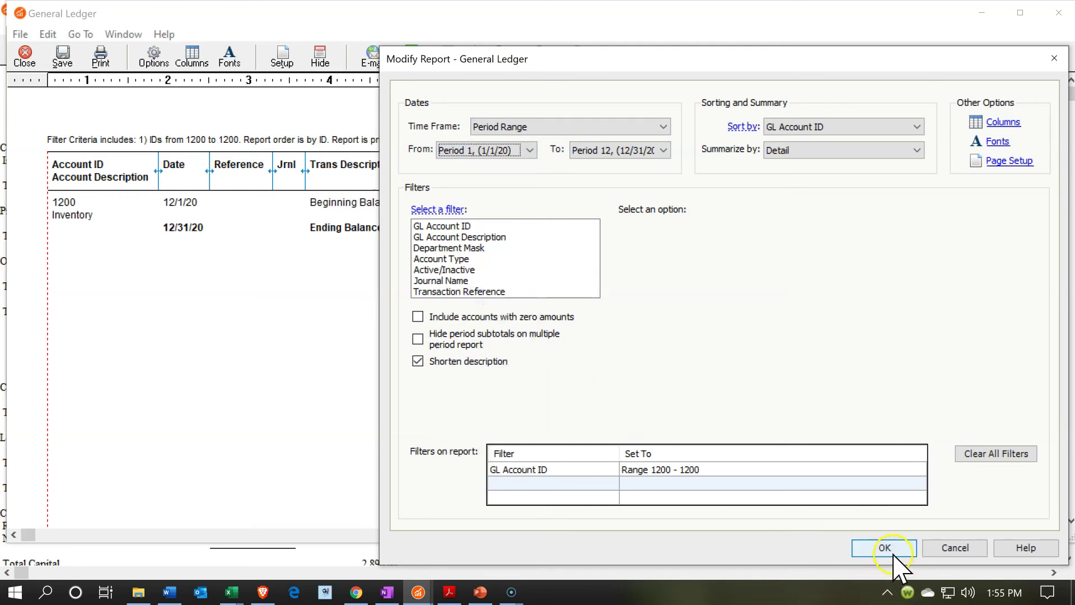
click(887, 549)
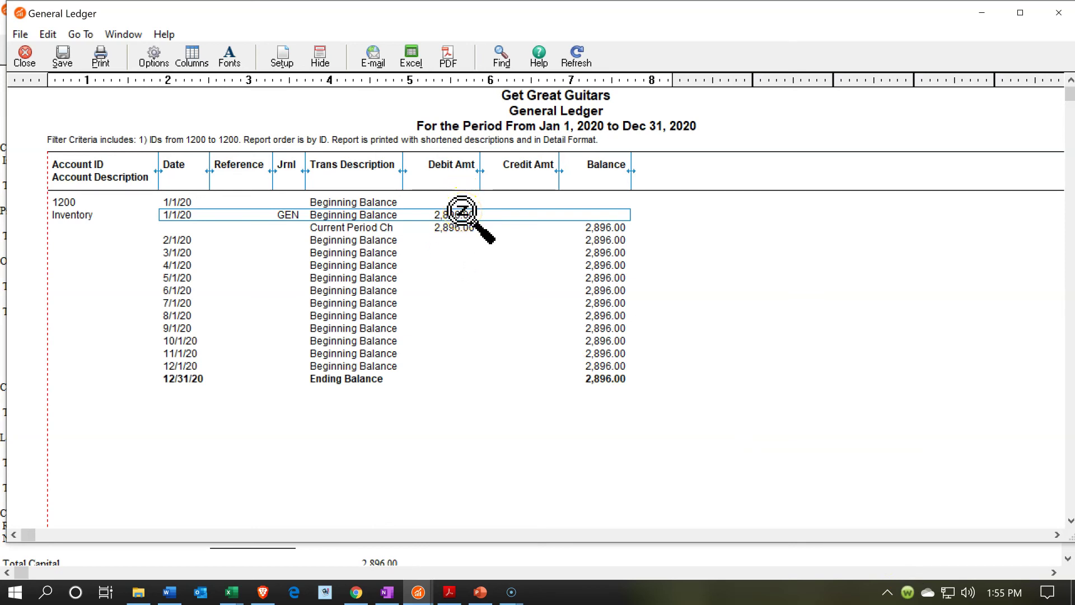
click(1059, 12)
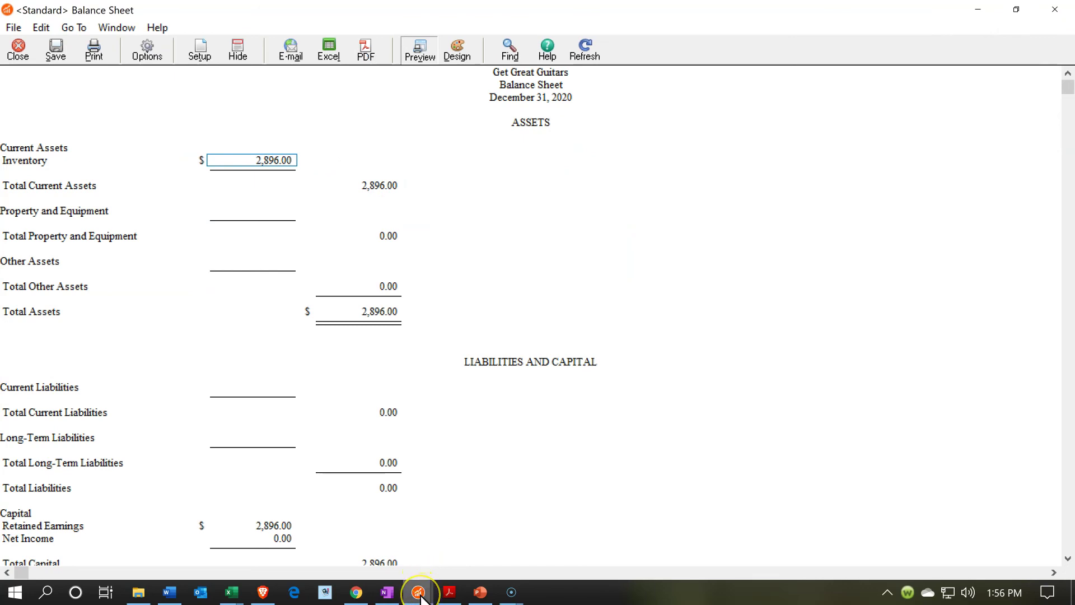
Step: Switch to the Inventory Valuation Report and check its total item value against the balance sheet's inventory
mouse_move(421, 596)
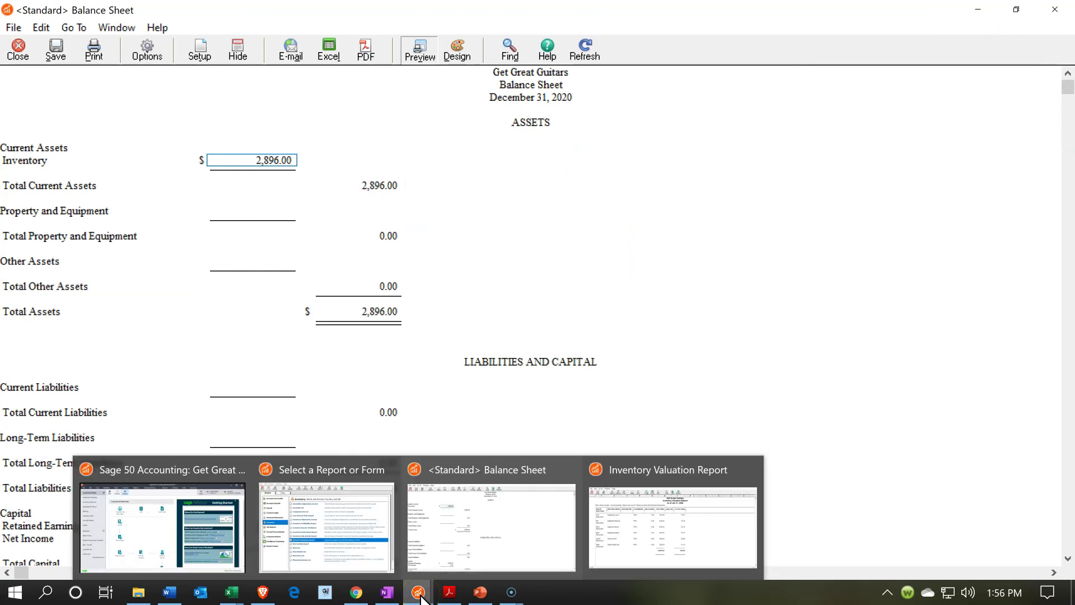
click(633, 526)
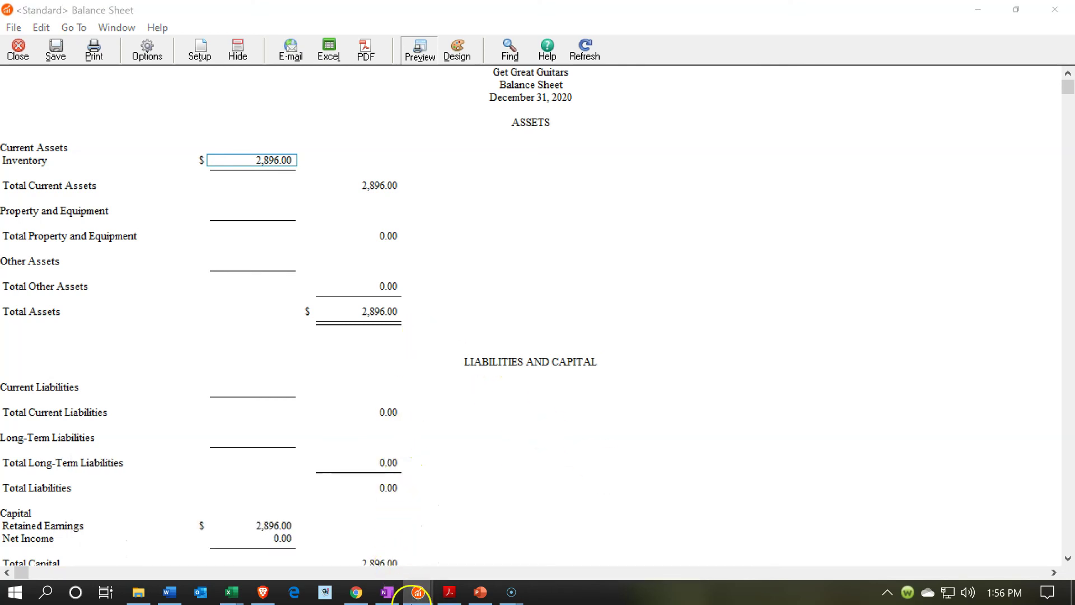
mouse_move(413, 598)
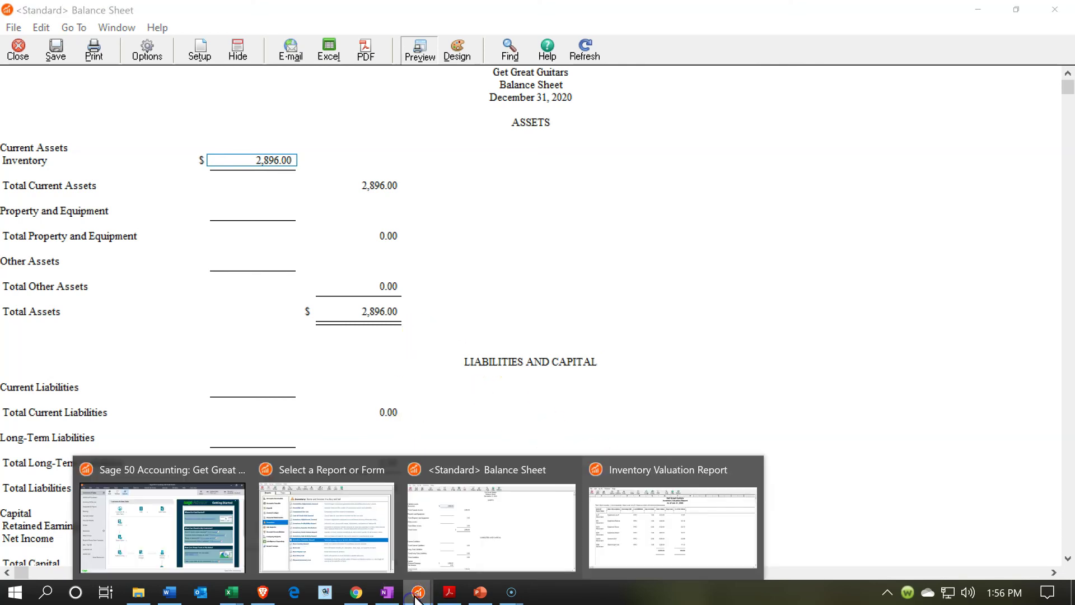
click(633, 521)
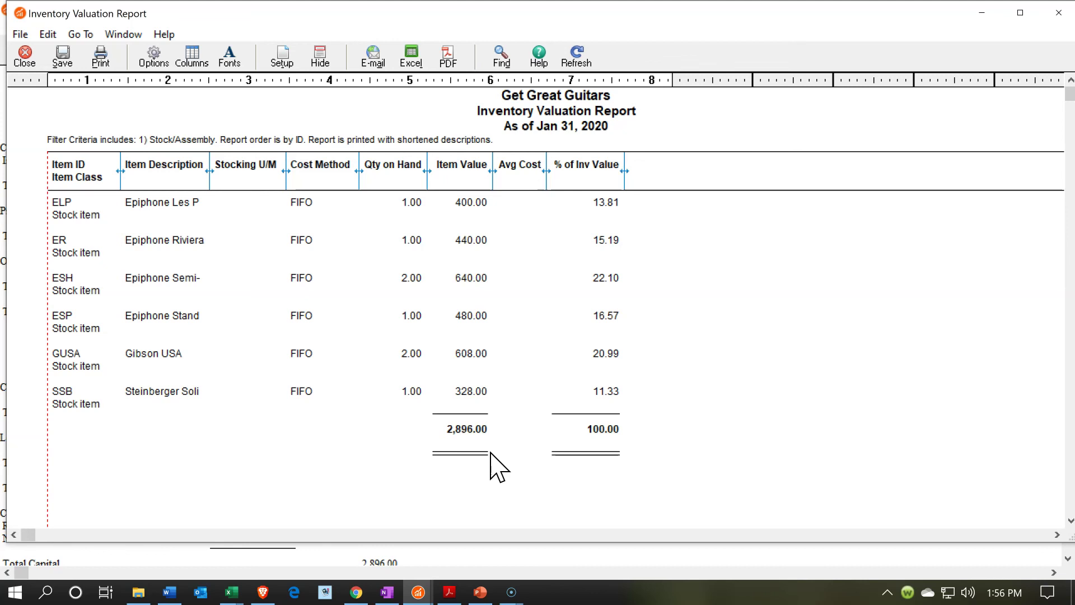
click(468, 461)
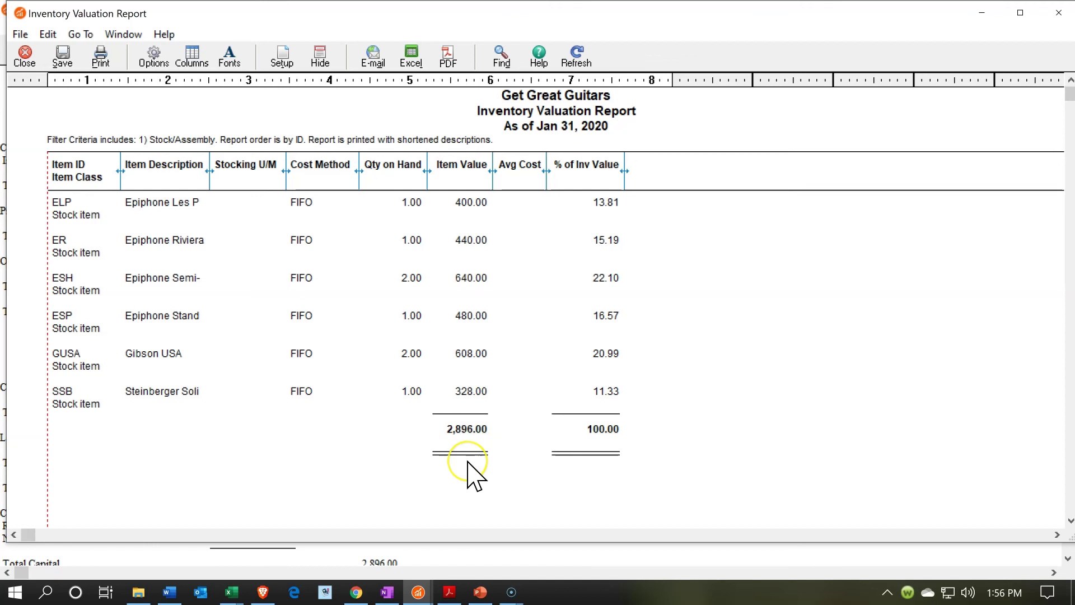